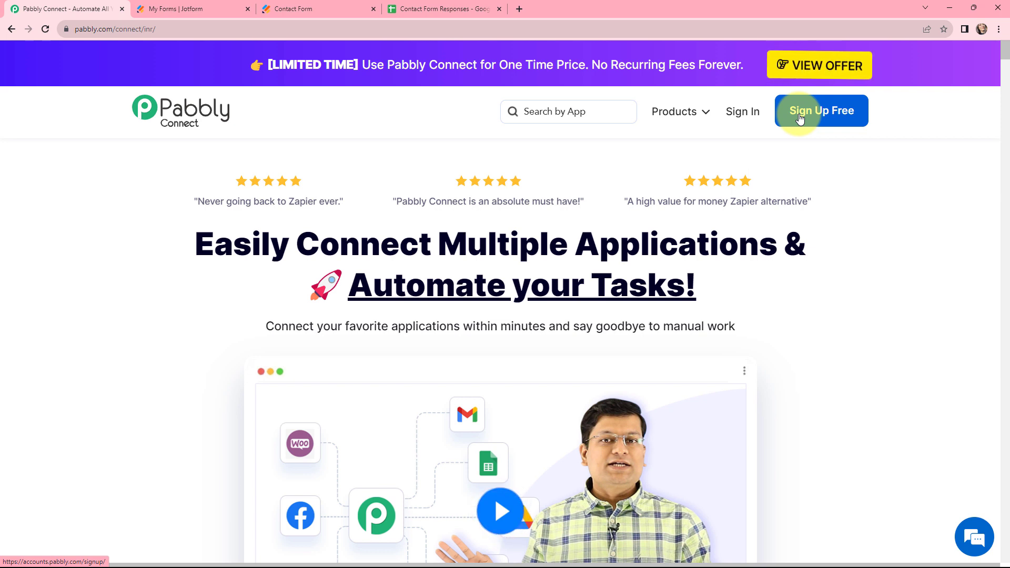
- Sign in to Pabbly, open the Pabbly Connect dashboard and start a new workflow
left_click(740, 114)
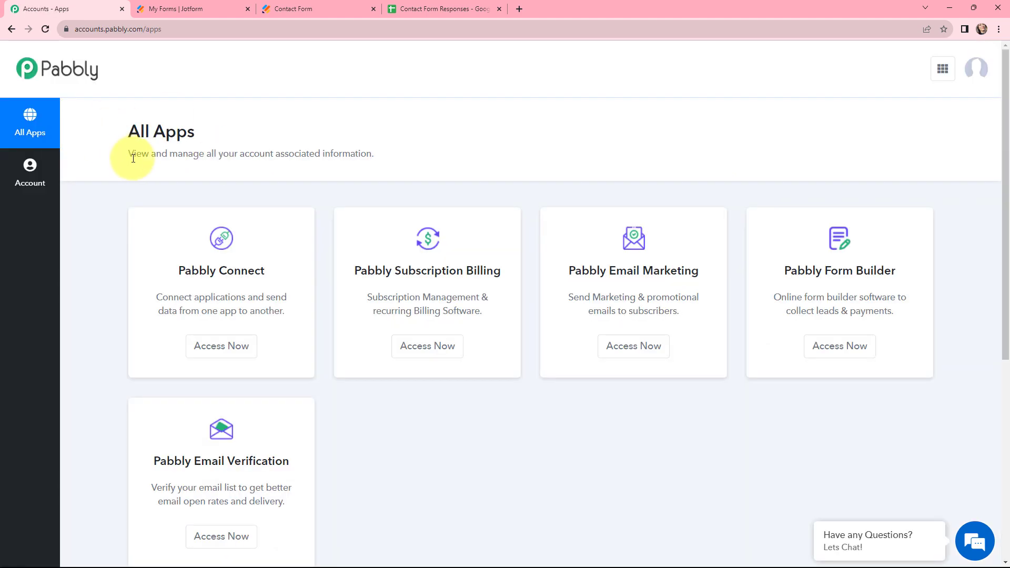
left_click(214, 343)
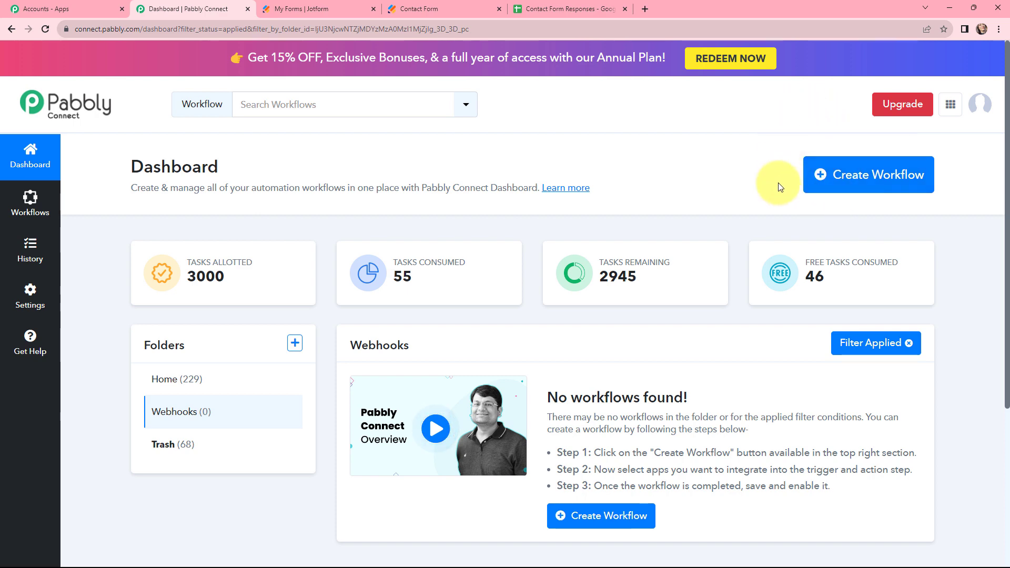
left_click(846, 177)
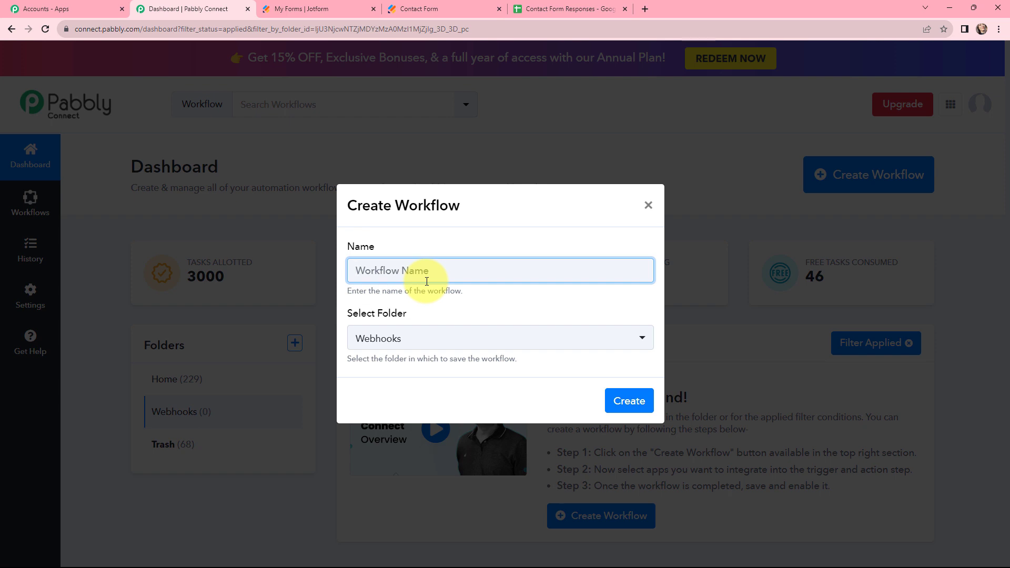
- Create the workflow 'Setting up Automated Webhooks for Instant Data Transfer' in the Webhooks folder
type("Setting up  Automated Webhooks for Instant Data Transfer")
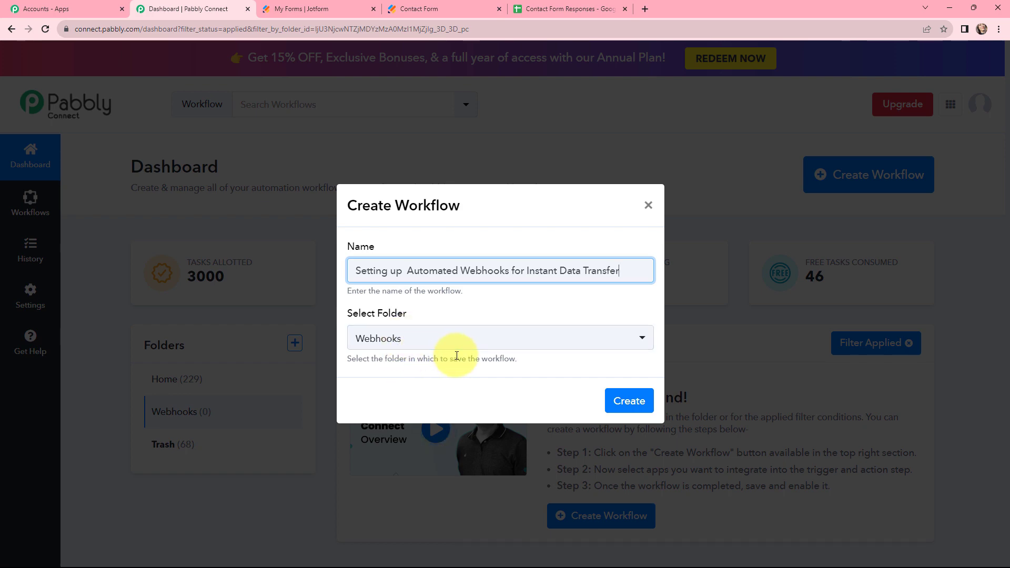
left_click(629, 401)
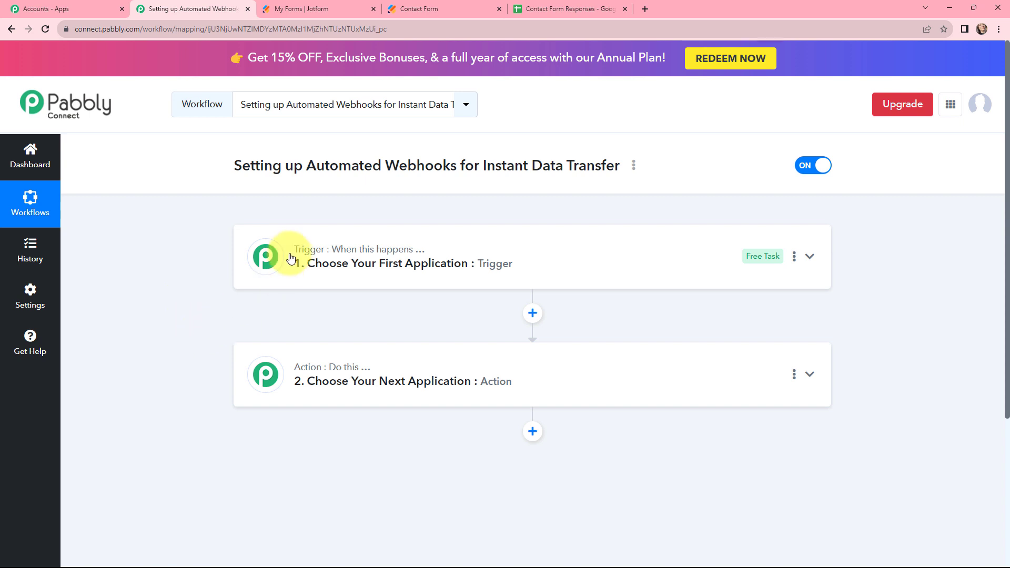
- Expand the '1. Choose Your First Application' trigger card to list apps like Webhook and Schedule
mouse_move(297, 257)
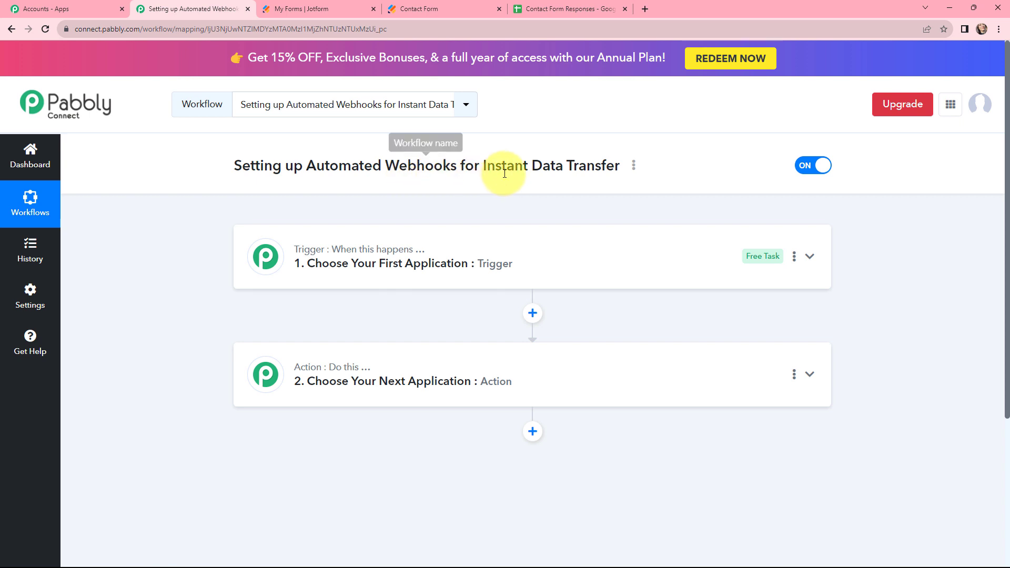
left_click(247, 234)
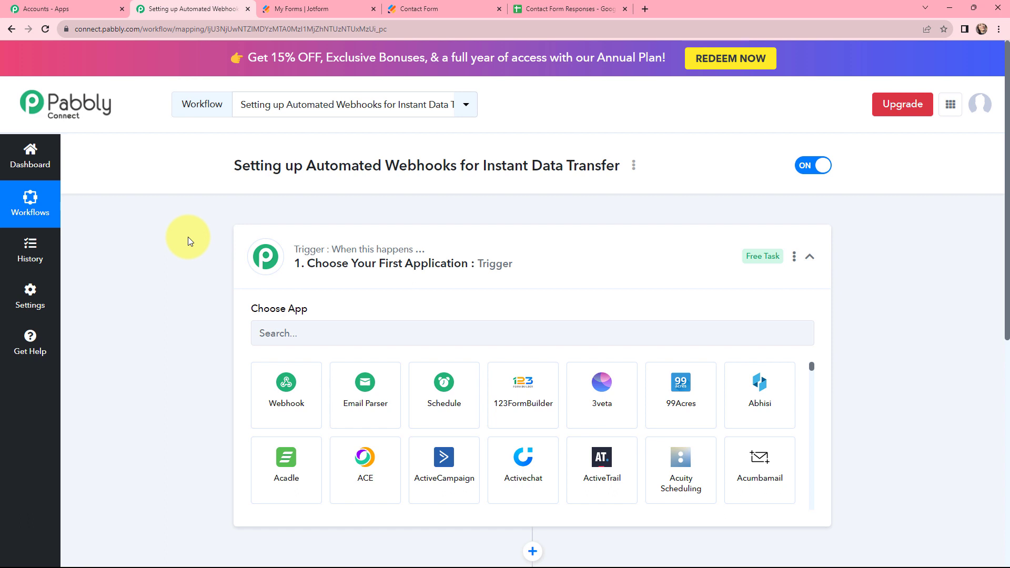
- Search 'webho' and set Webhook by Pabbly as the workflow's trigger
left_click(280, 331)
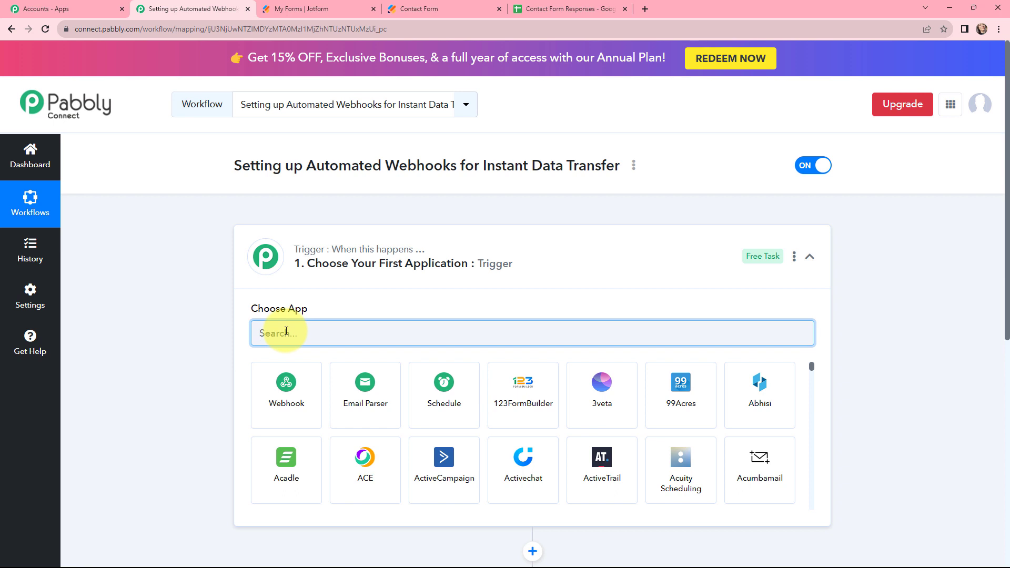
type("webho")
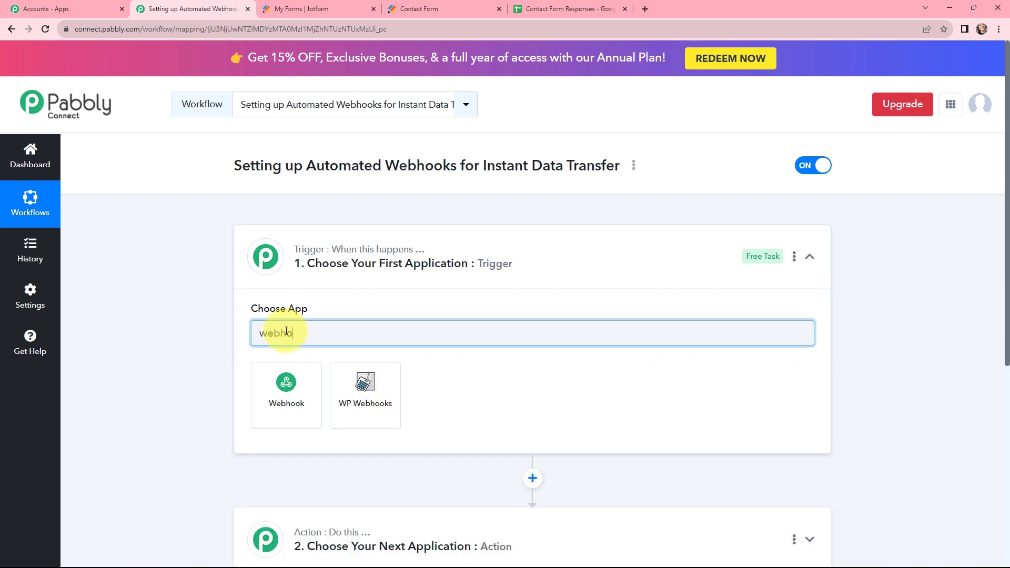
left_click(283, 396)
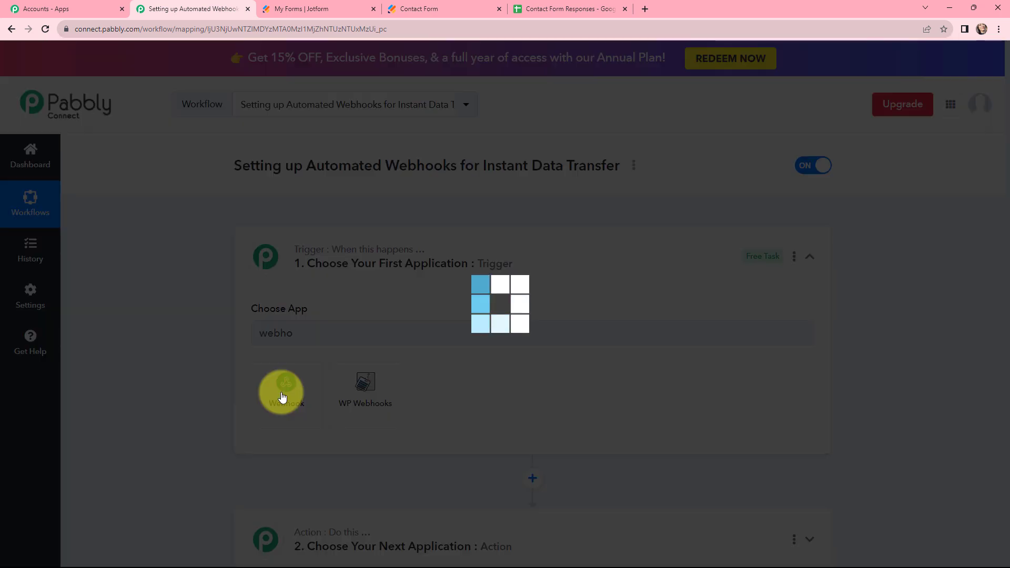
- Set the action step to Google Sheets with the Add New Row event
scroll(213, 254, "down", 5)
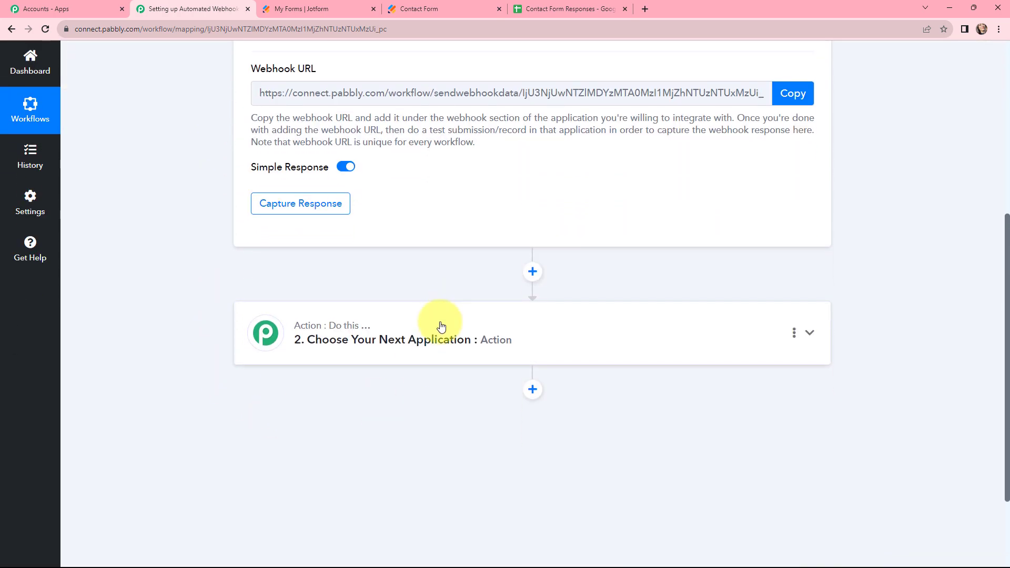
left_click(441, 322)
left_click(298, 254)
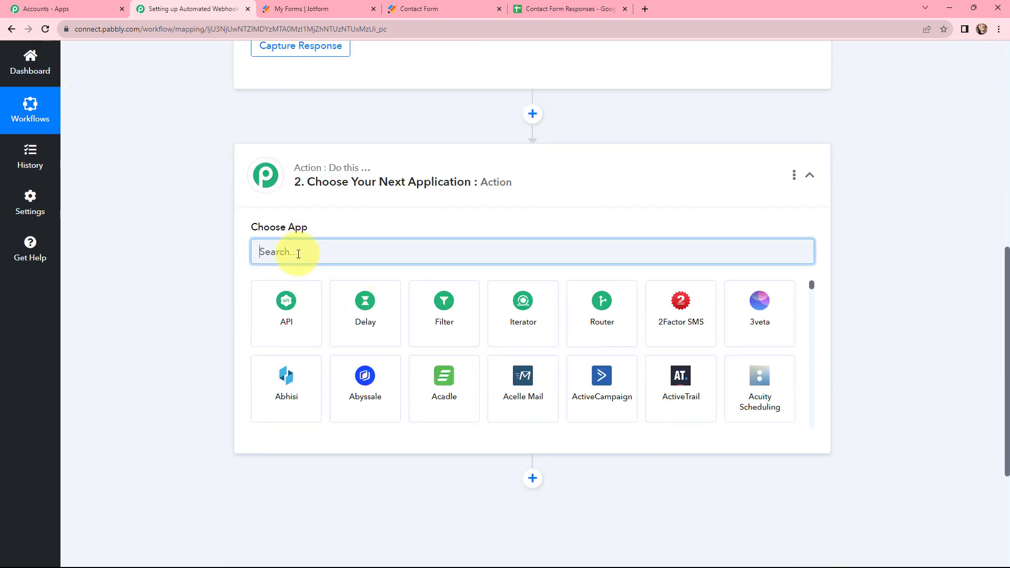
type("goog")
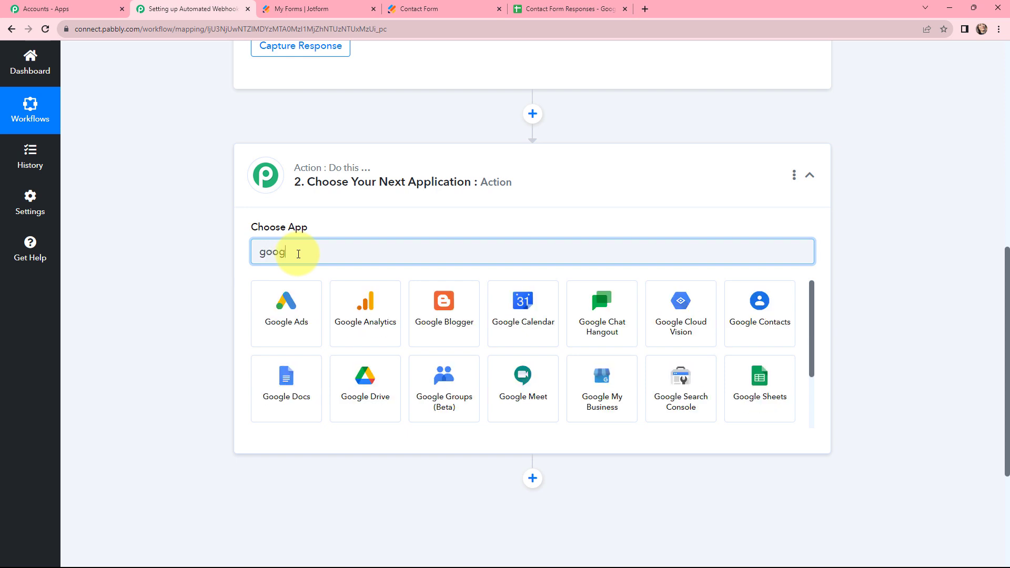
type("le s")
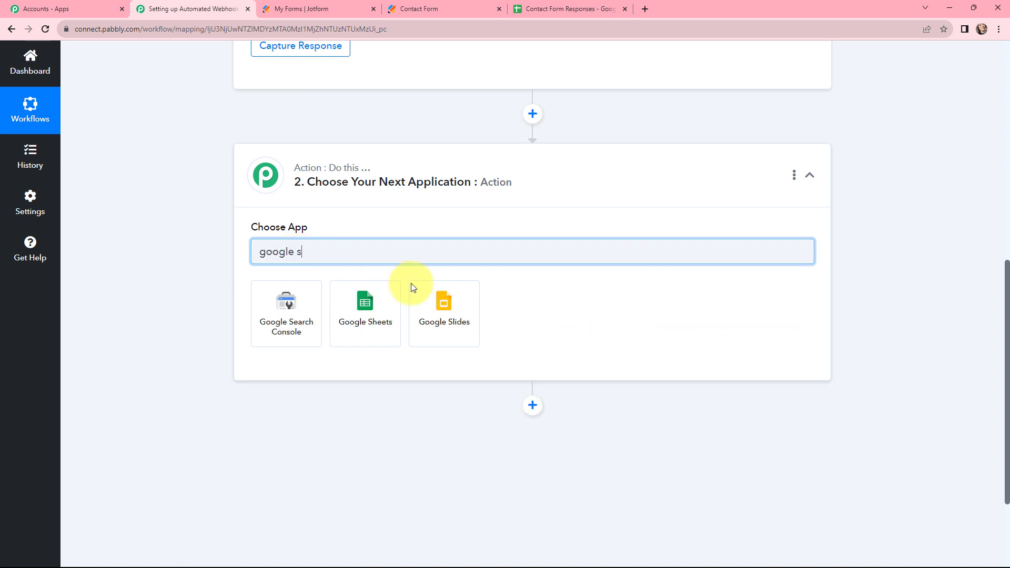
left_click(367, 303)
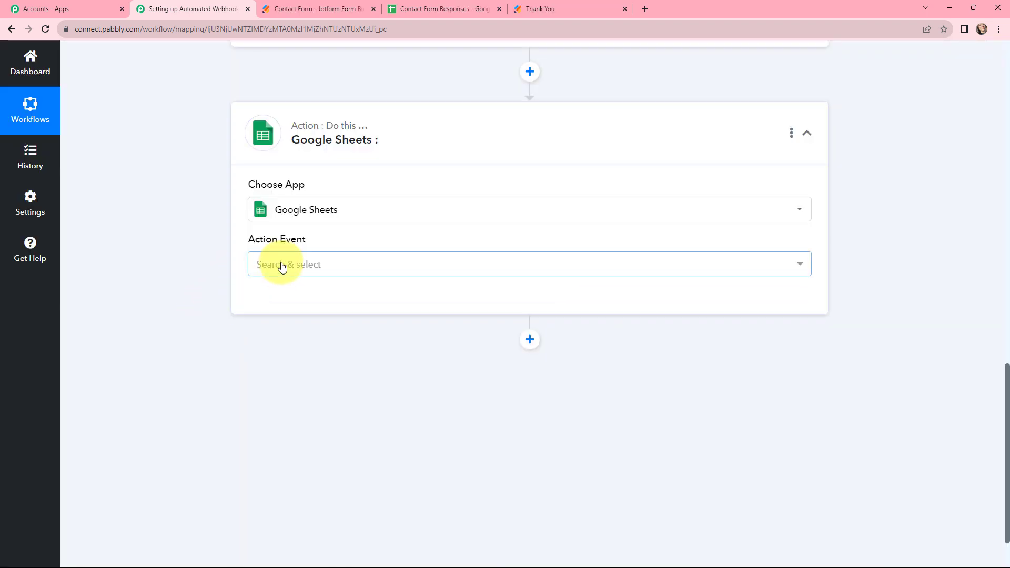
left_click(278, 268)
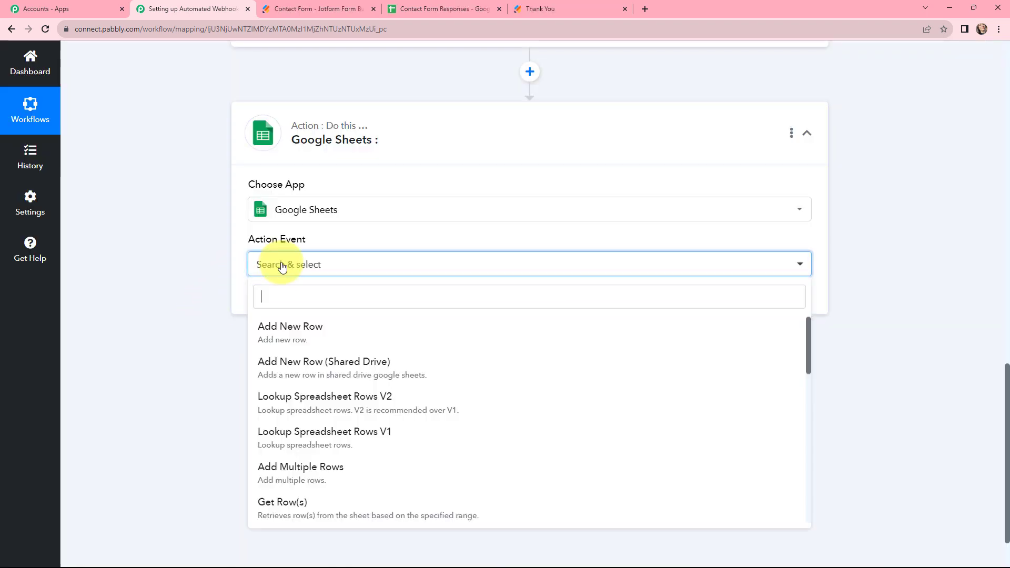
left_click(275, 330)
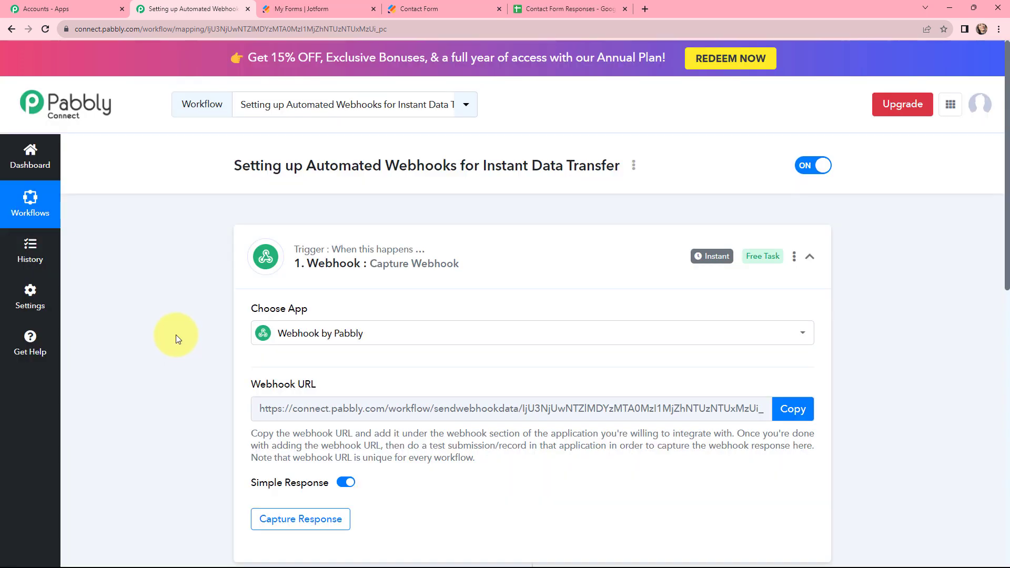
- Open Jotform's Contact Form in the builder and show its Form Settings page
left_click(307, 6)
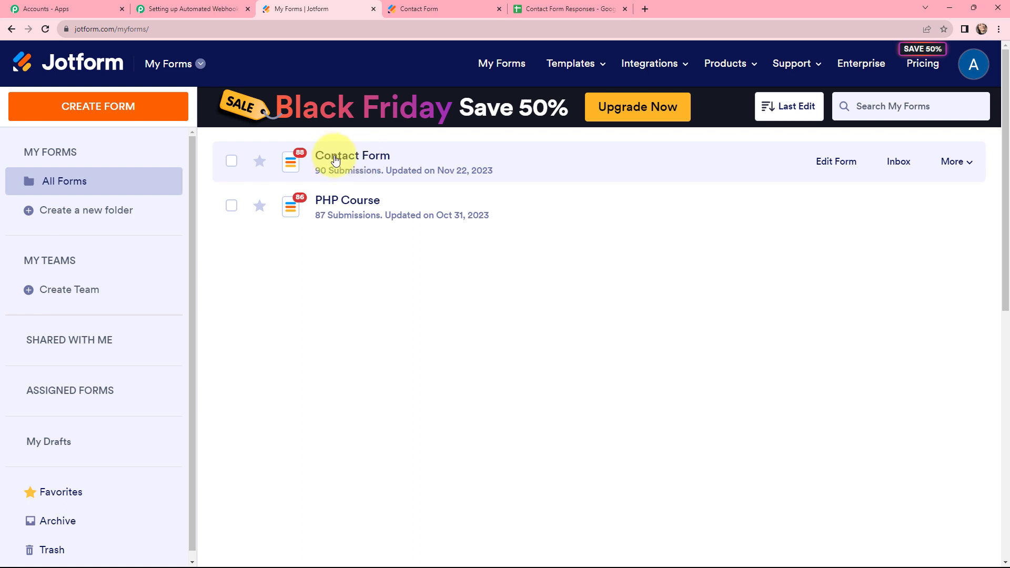
left_click(335, 160)
scroll(201, 259, "down", 3)
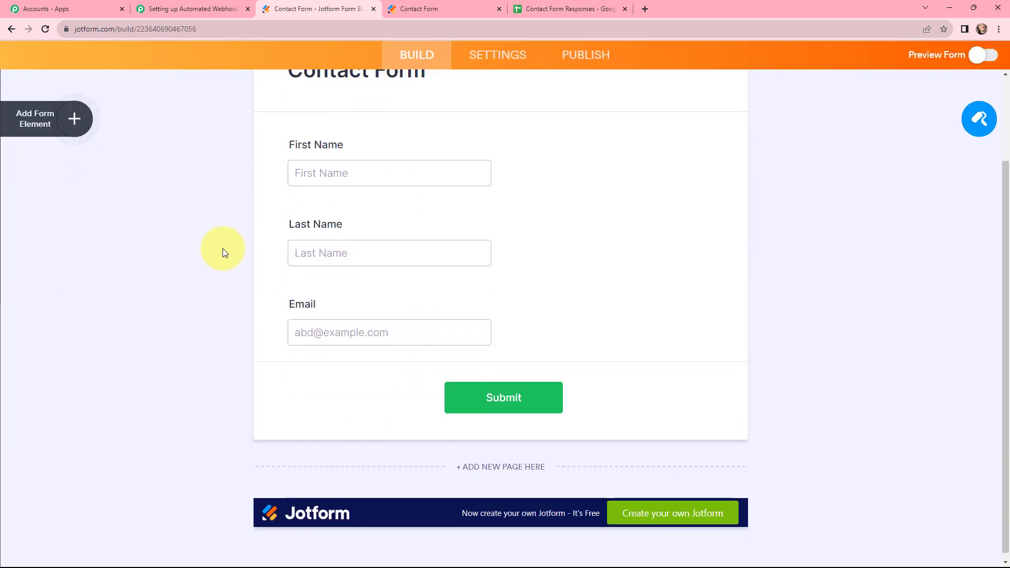
scroll(223, 245, "up", 2)
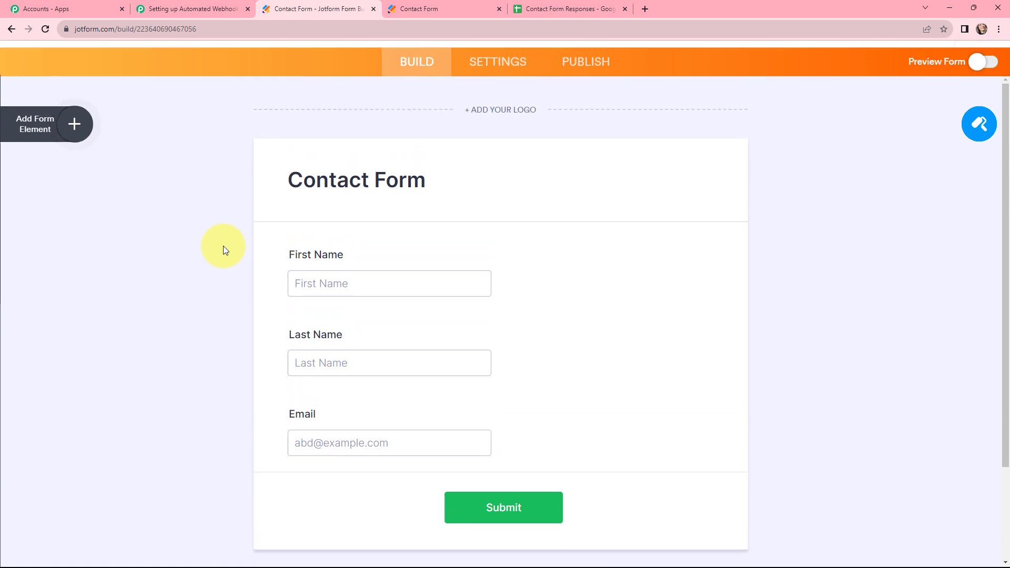
scroll(223, 245, "up", 1)
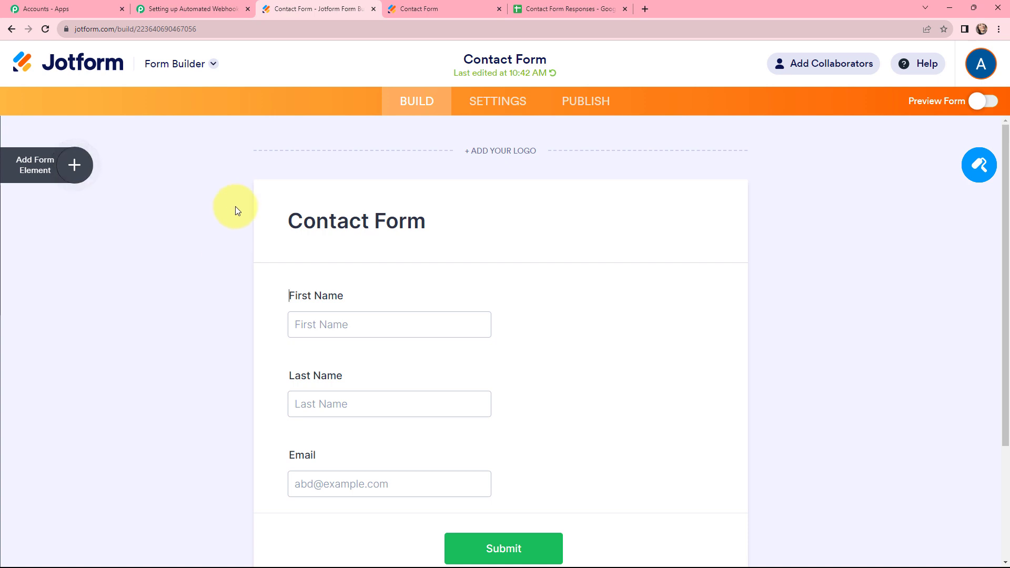
left_click(498, 103)
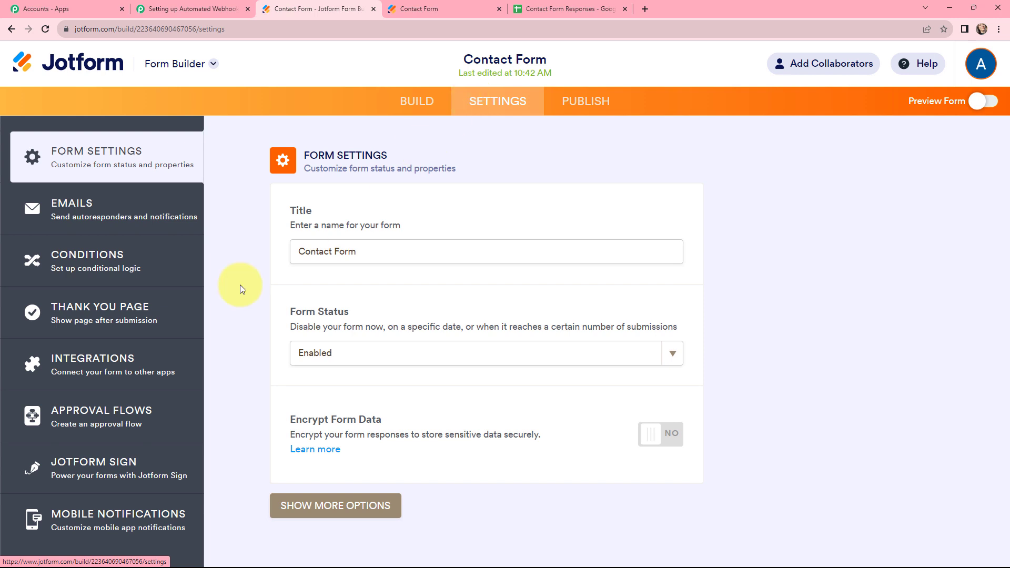
- Find 'webhoo' among the Contact Form's integrations and start the Webhooks integration
left_click(113, 365)
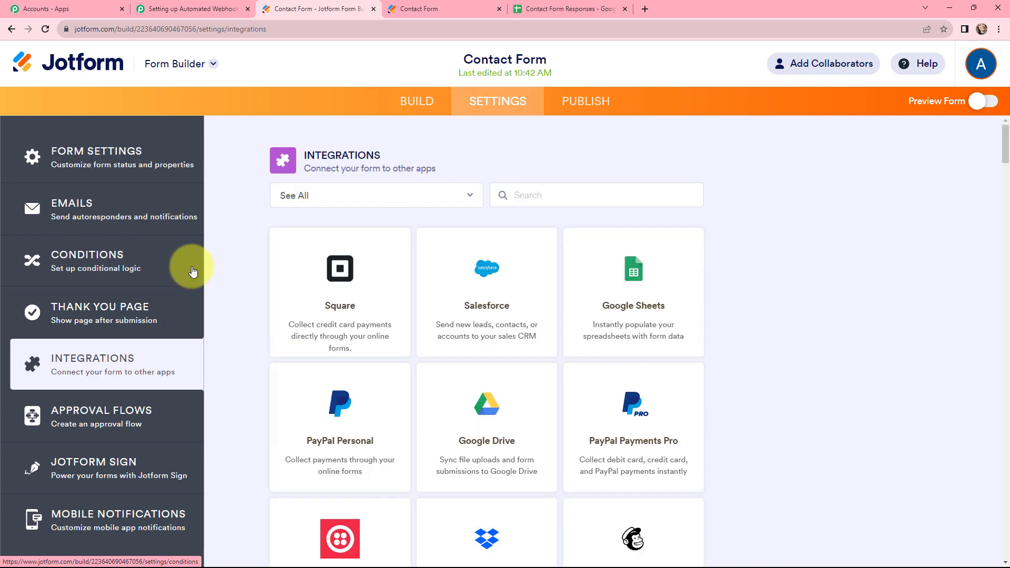
left_click(544, 197)
type("w")
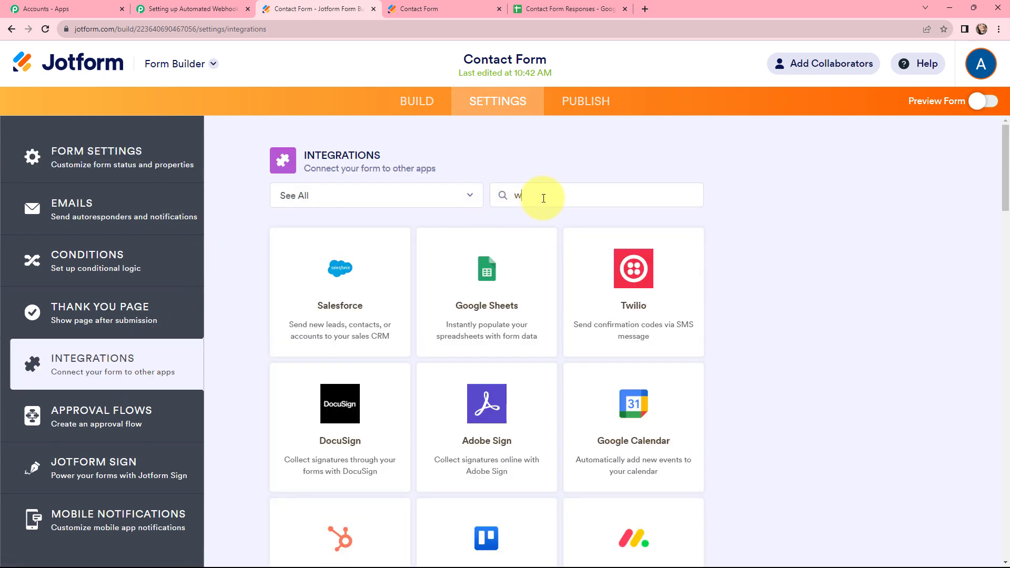
type("ebhoo")
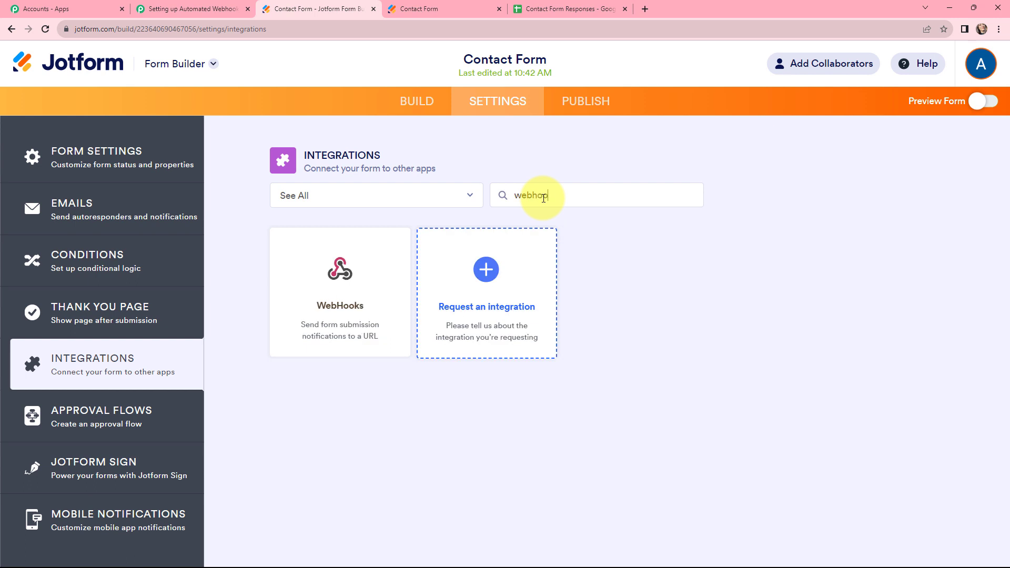
left_click(332, 269)
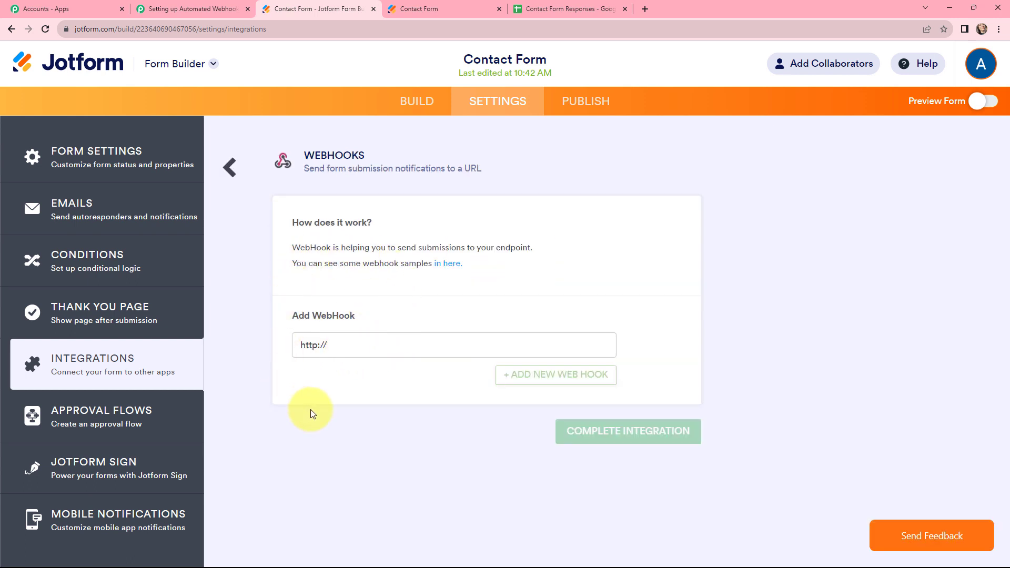
- Copy the Pabbly workflow's webhook URL from the trigger step
left_click(213, 8)
scroll(281, 275, "down", 3)
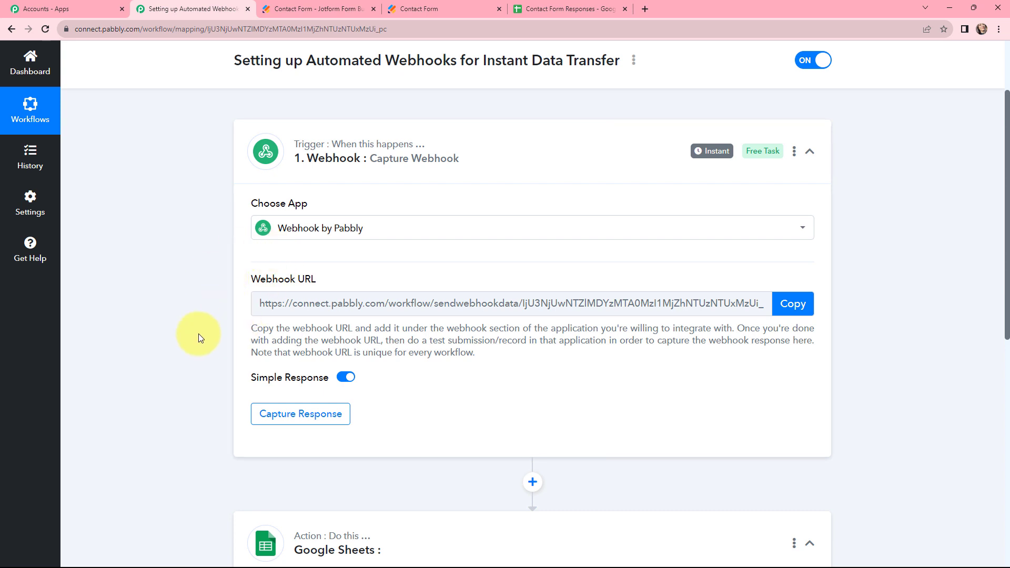
left_click(798, 311)
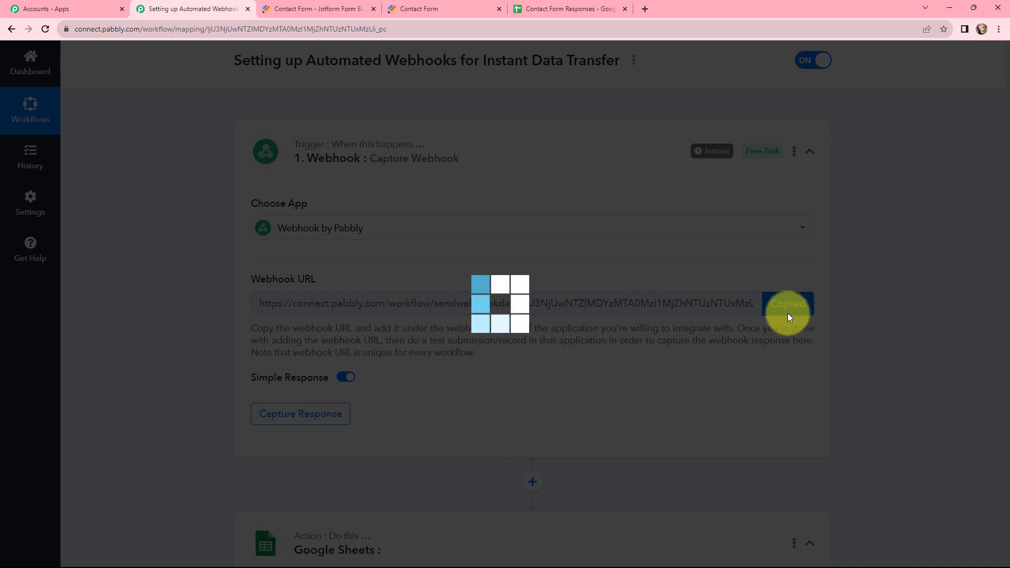
left_click(315, 8)
left_click_drag(349, 346, 258, 351)
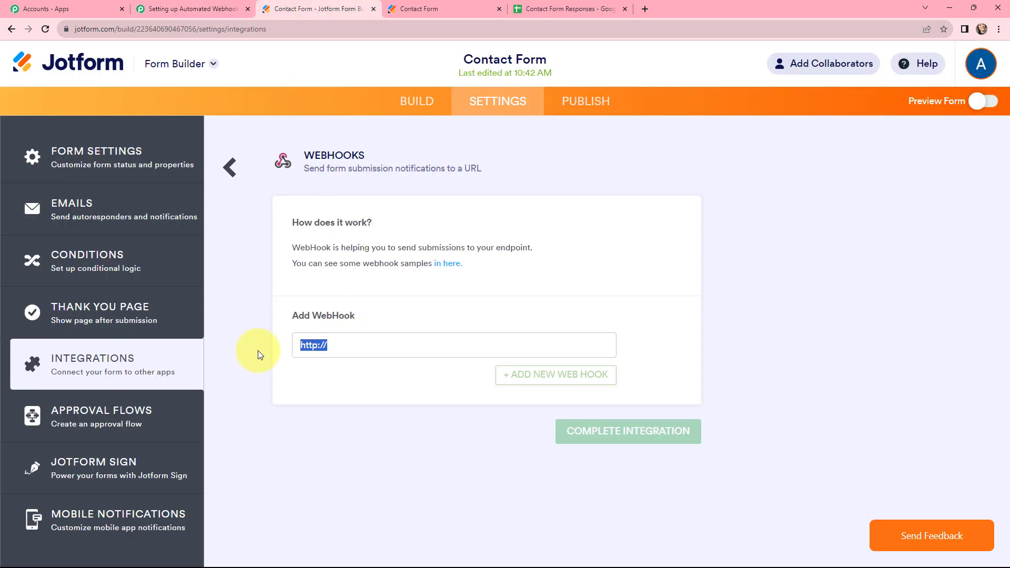
key("BackSpace")
key("ctrl+v")
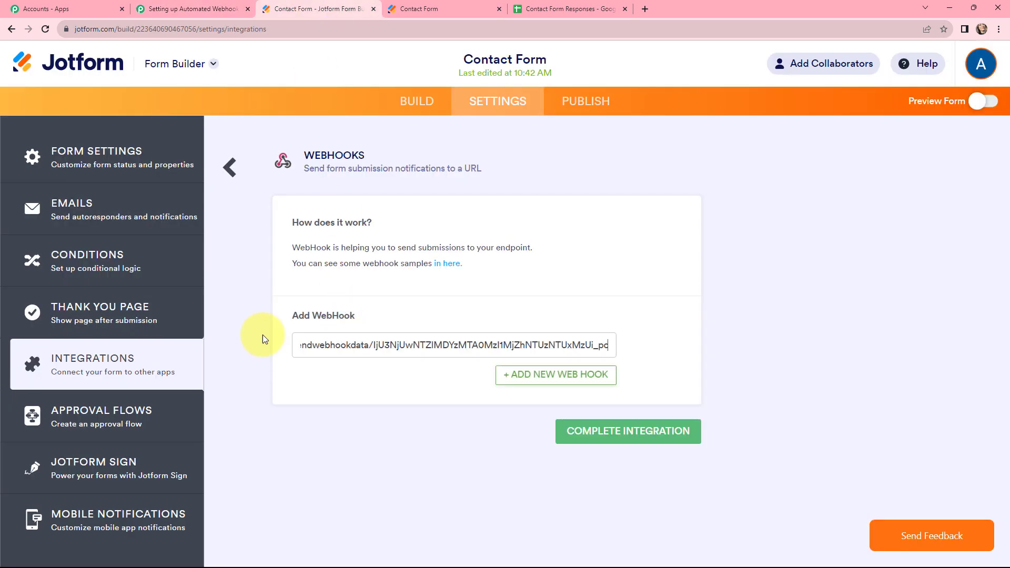
left_click(626, 436)
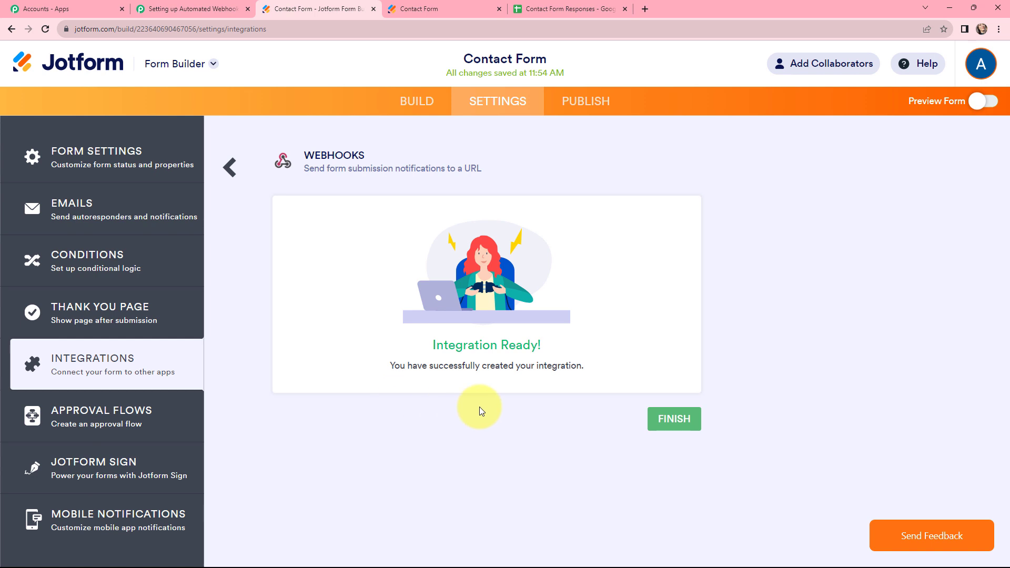
left_click(583, 105)
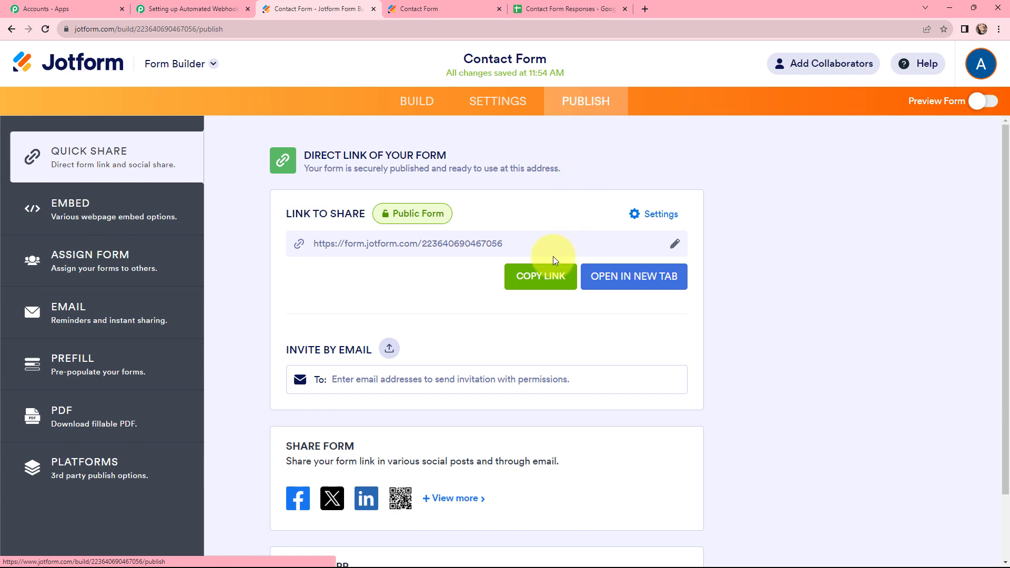
- Copy the Contact Form's public link and load the live form in a new tab
left_click(550, 276)
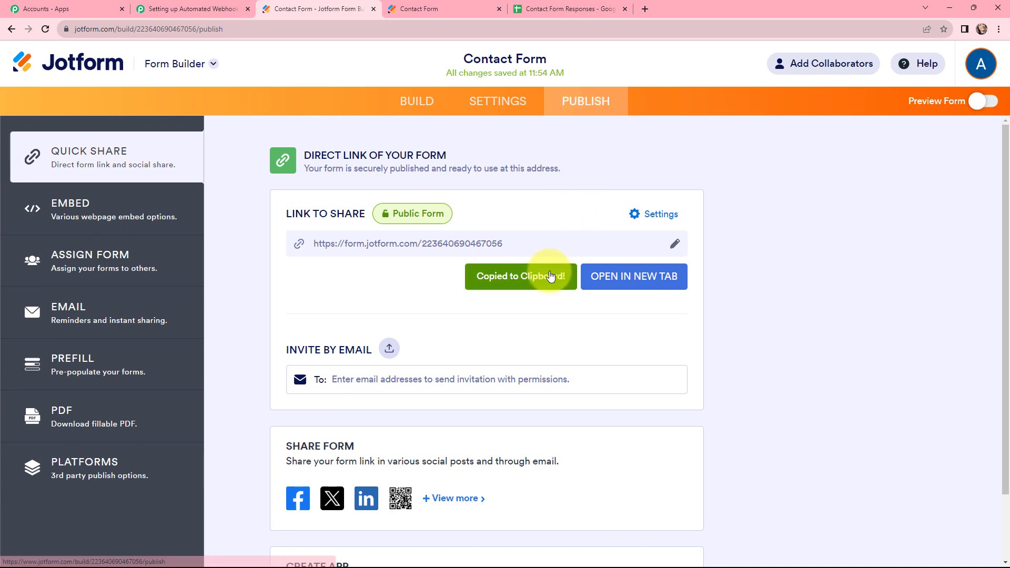
left_click(645, 9)
key("ctrl+v")
key("Return")
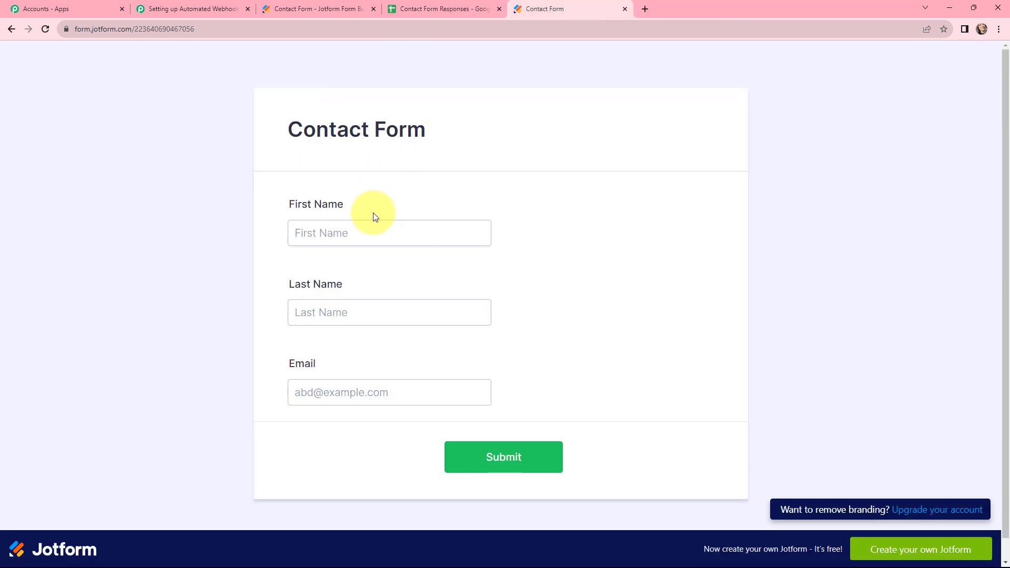
left_click(181, 7)
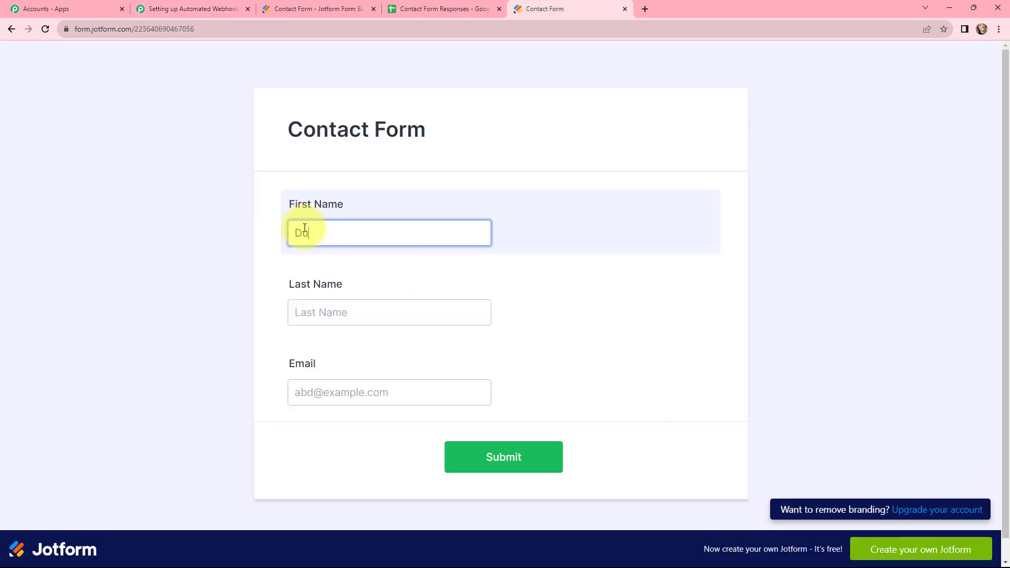
- Submit a test entry with First Name Dummy, Last Name User and a test email address
type("mmy")
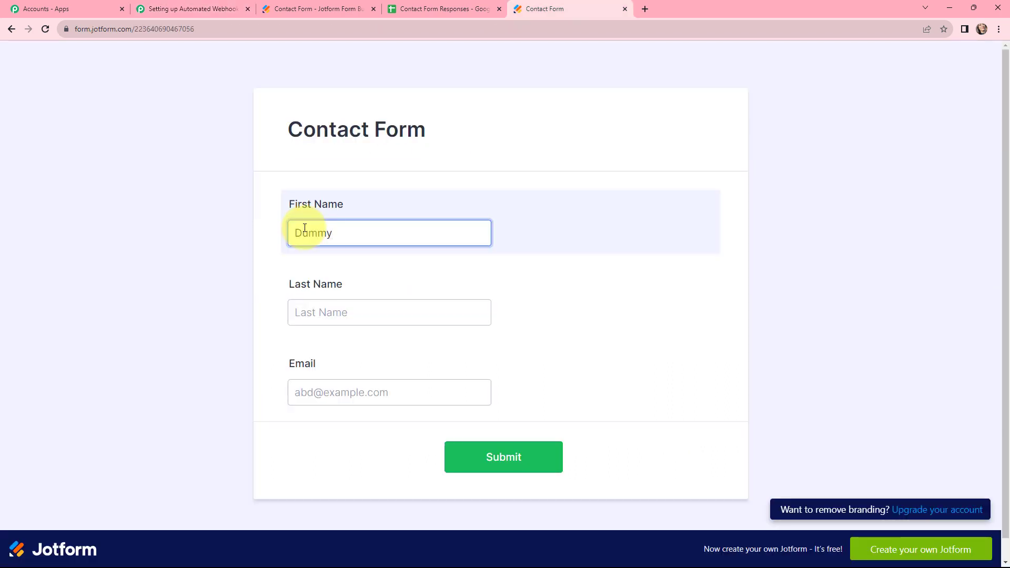
left_click(331, 308)
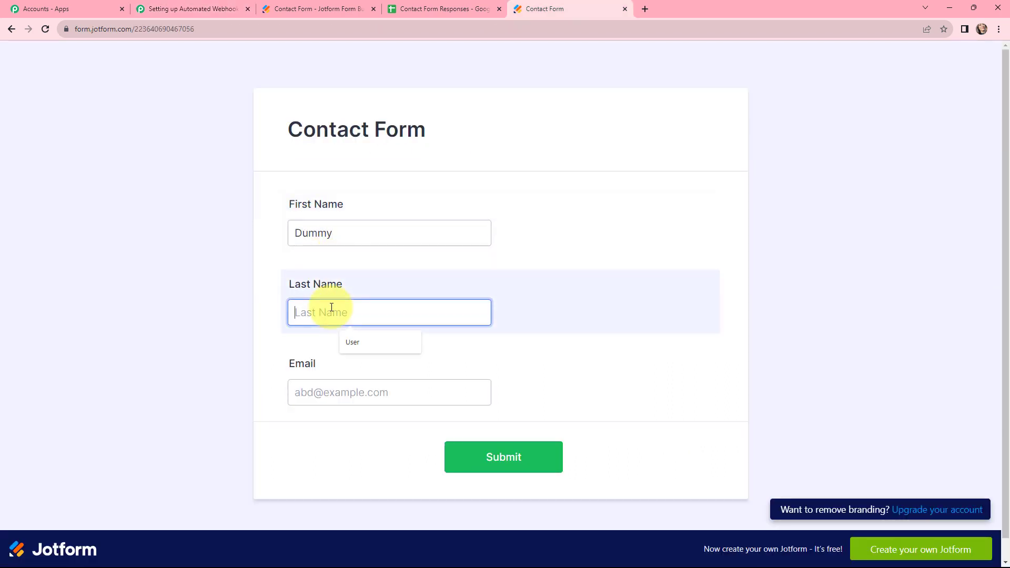
type("User")
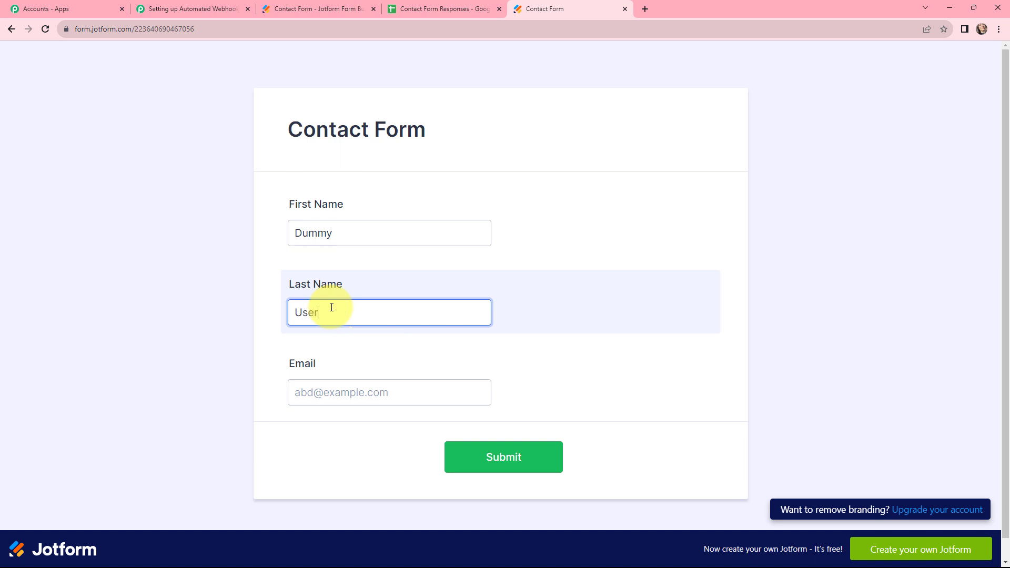
left_click(346, 388)
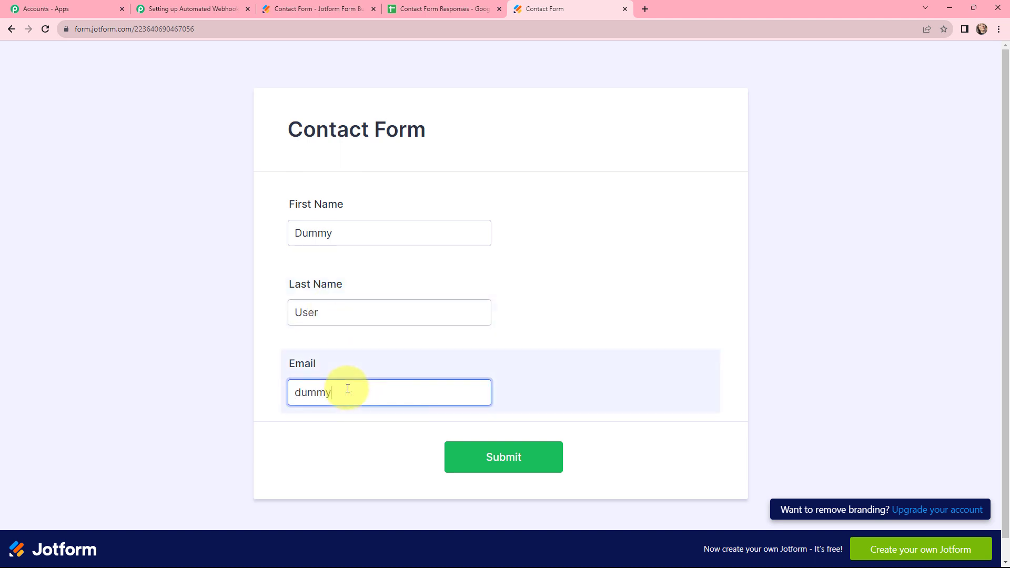
left_click(541, 466)
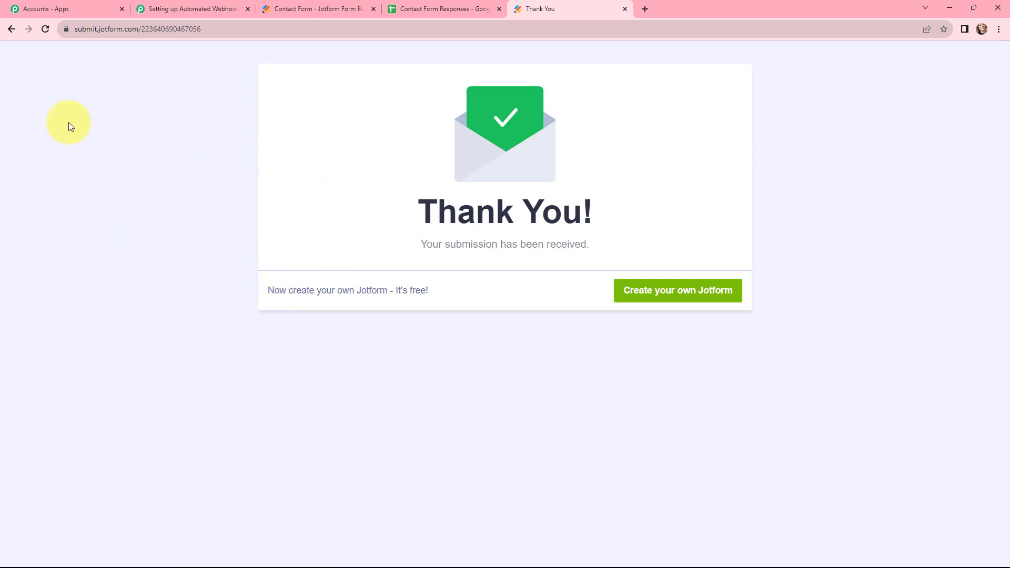
- Check Response A's captured FirstName Dummy, LastName User and Email values in the webhook trigger
left_click(213, 9)
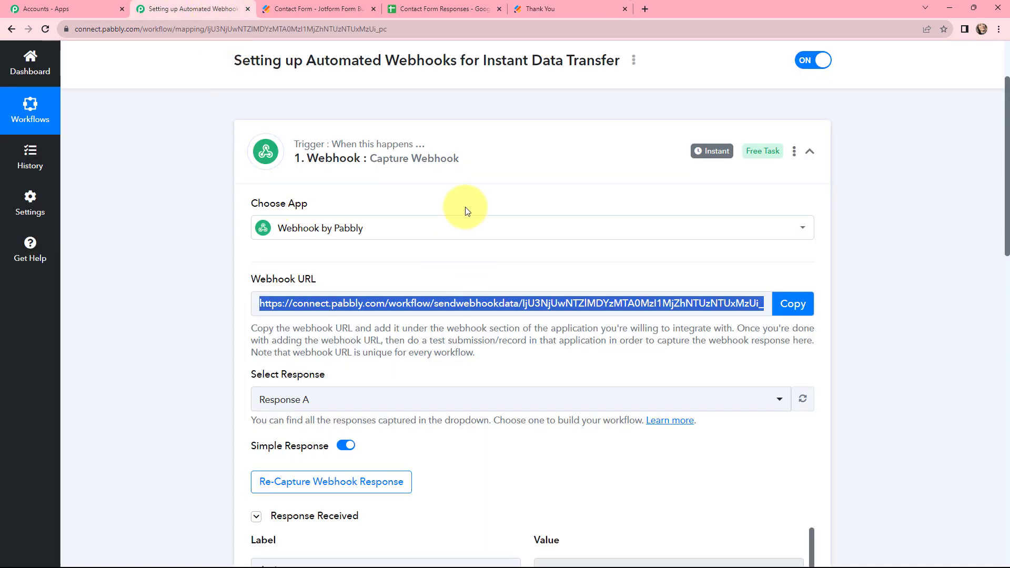
scroll(465, 206, "down", 3)
scroll(494, 281, "down", 3)
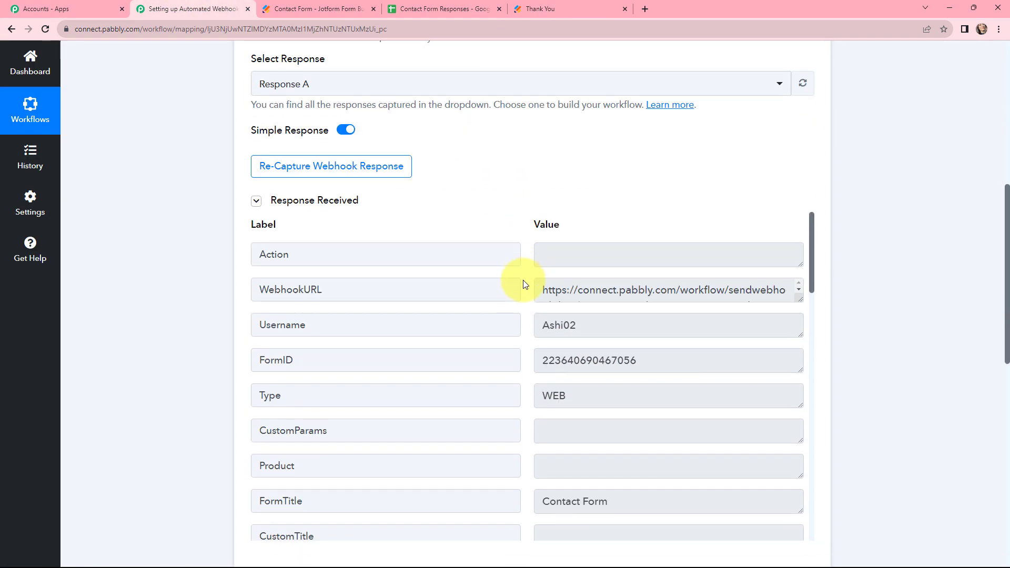
scroll(667, 325, "down", 9)
scroll(666, 326, "down", 5)
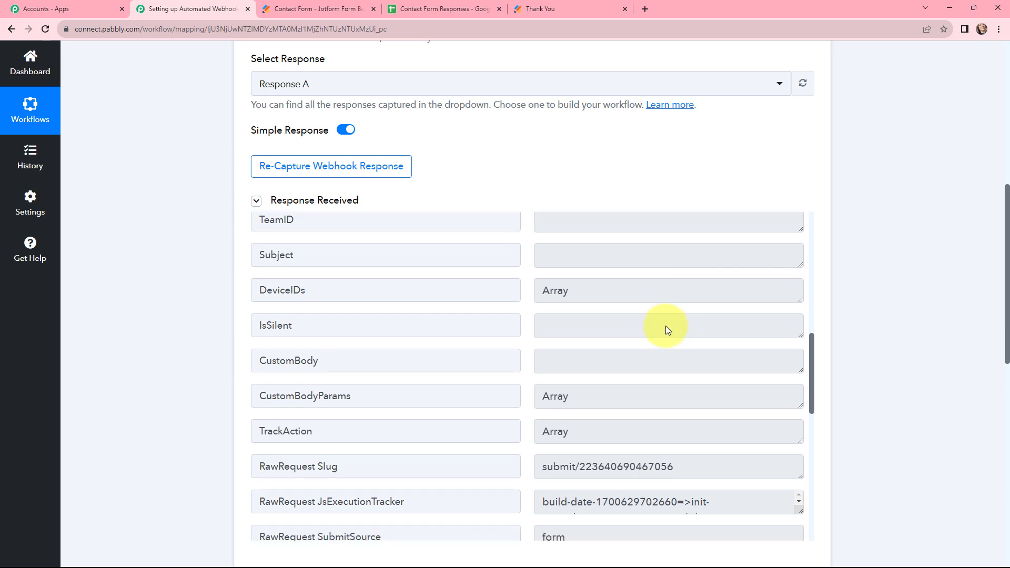
left_click(605, 361)
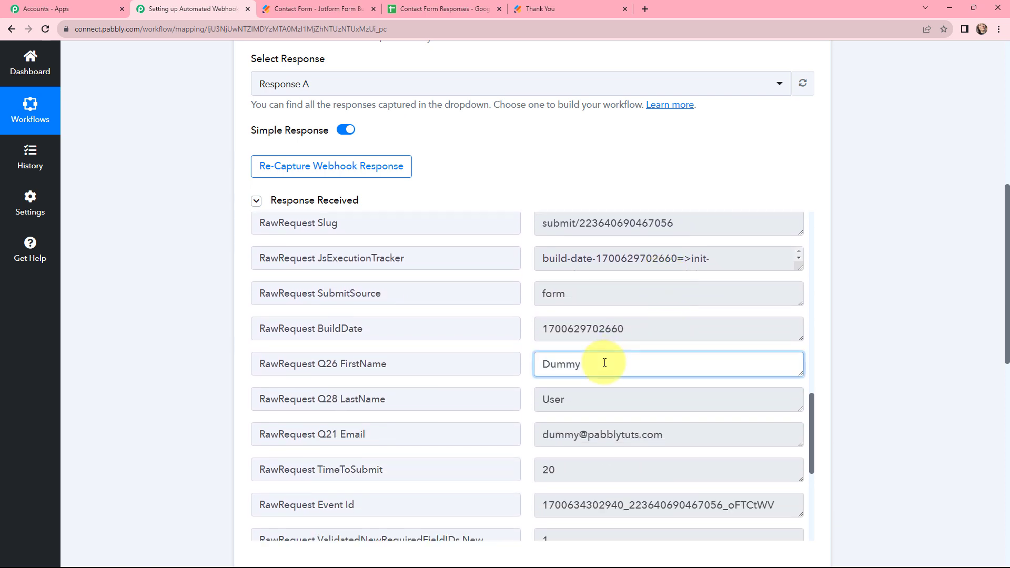
left_click(619, 401)
left_click(677, 439)
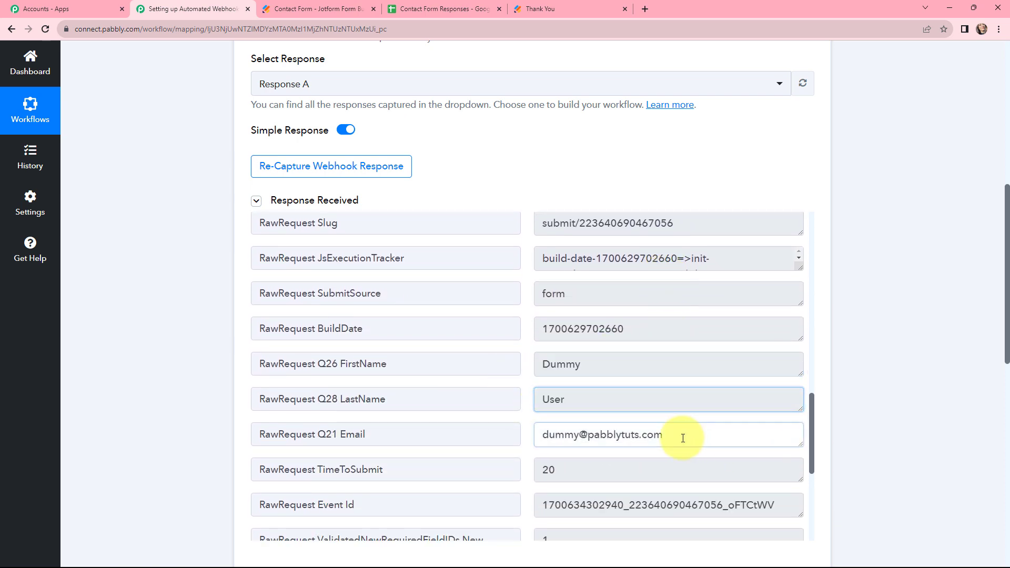
left_click(161, 305)
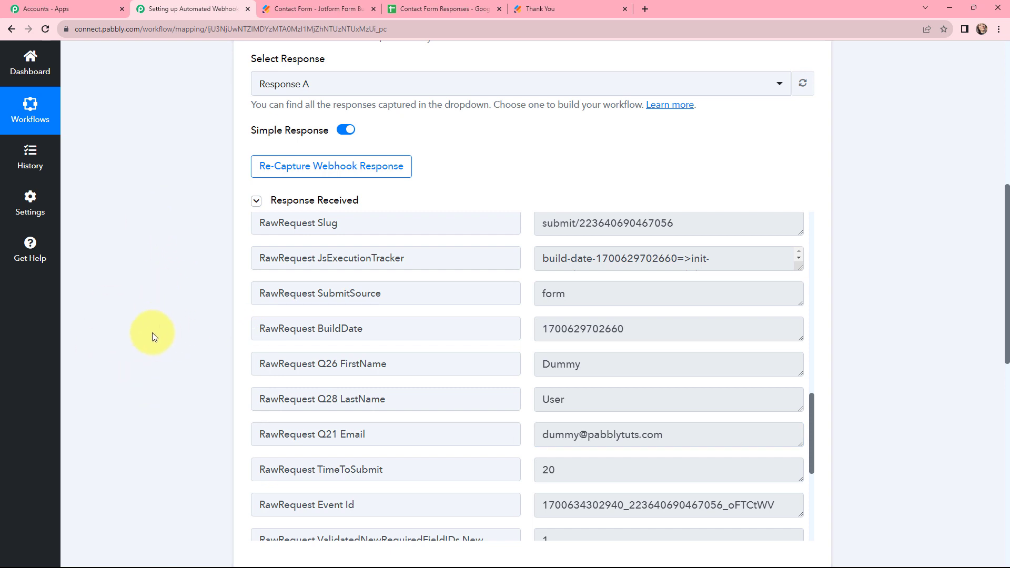
scroll(153, 333, "up", 8)
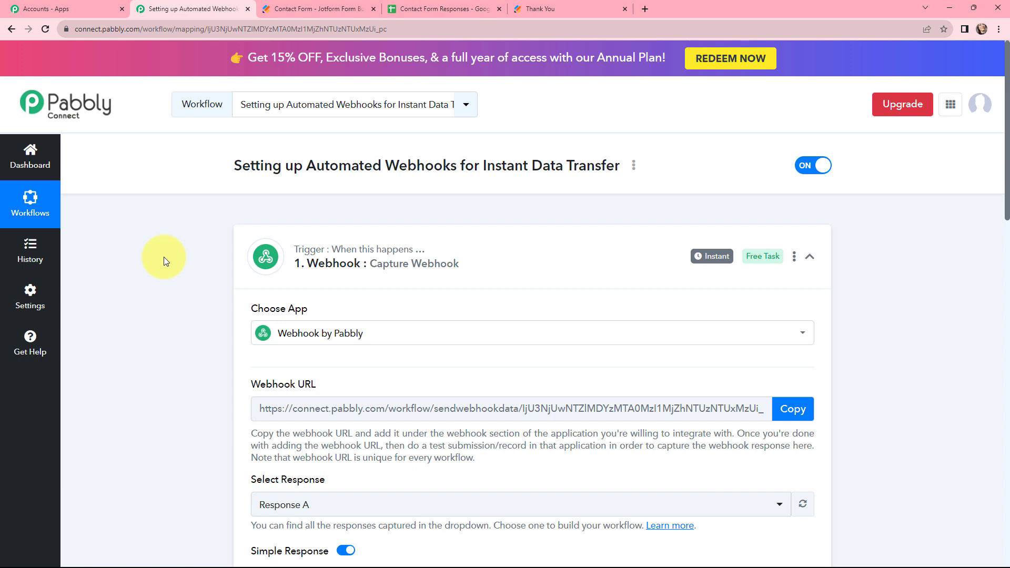
- Collapse the trigger and connect the Google Sheets step via a new Google Sheets #41 authorization
mouse_move(708, 259)
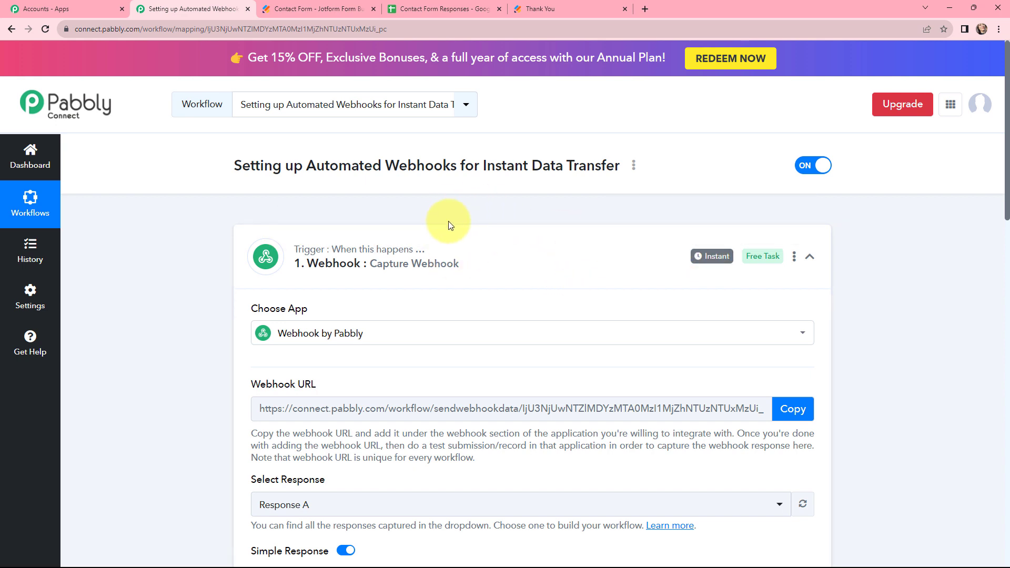
left_click(236, 236)
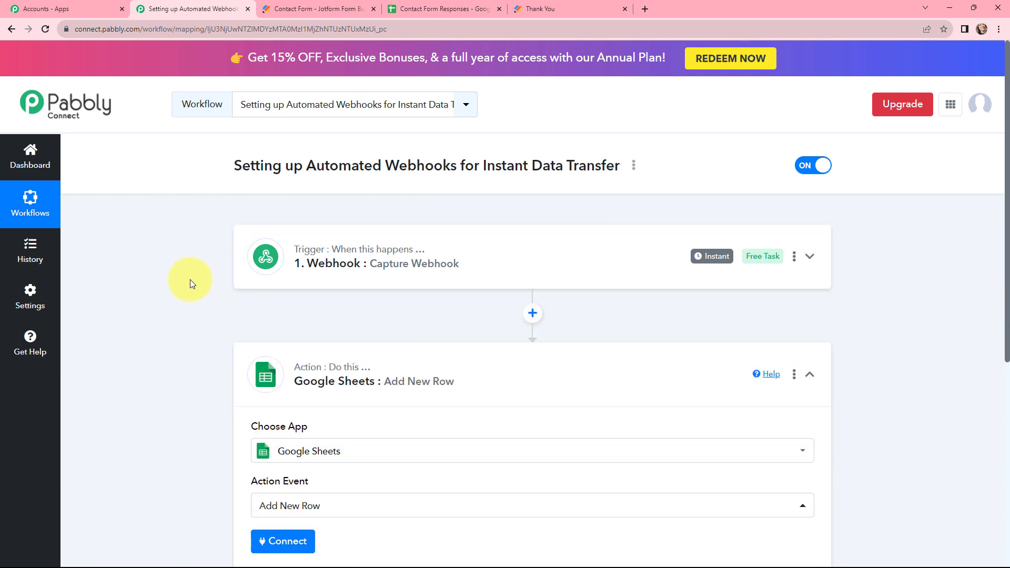
scroll(212, 221, "down", 3)
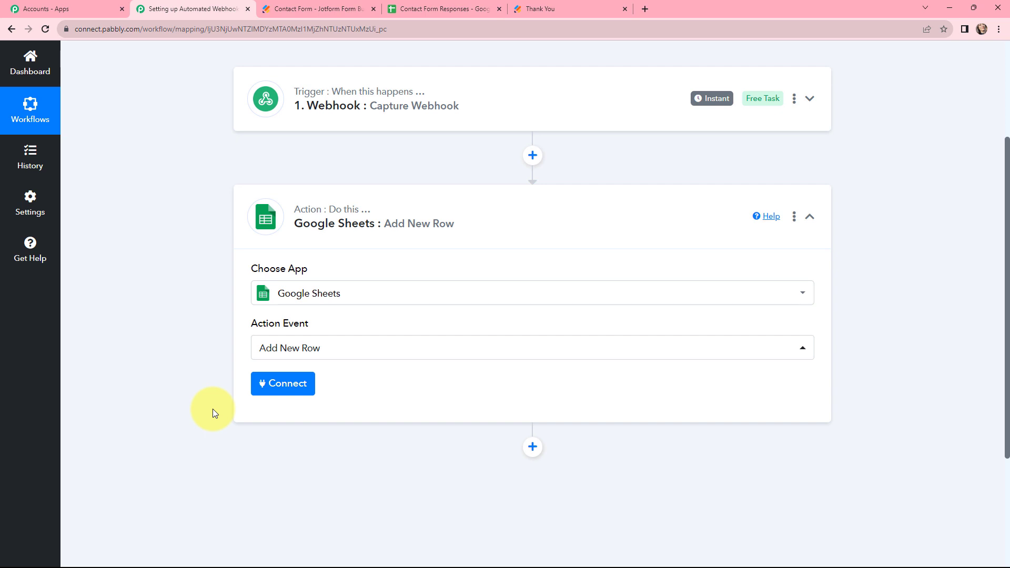
left_click(286, 383)
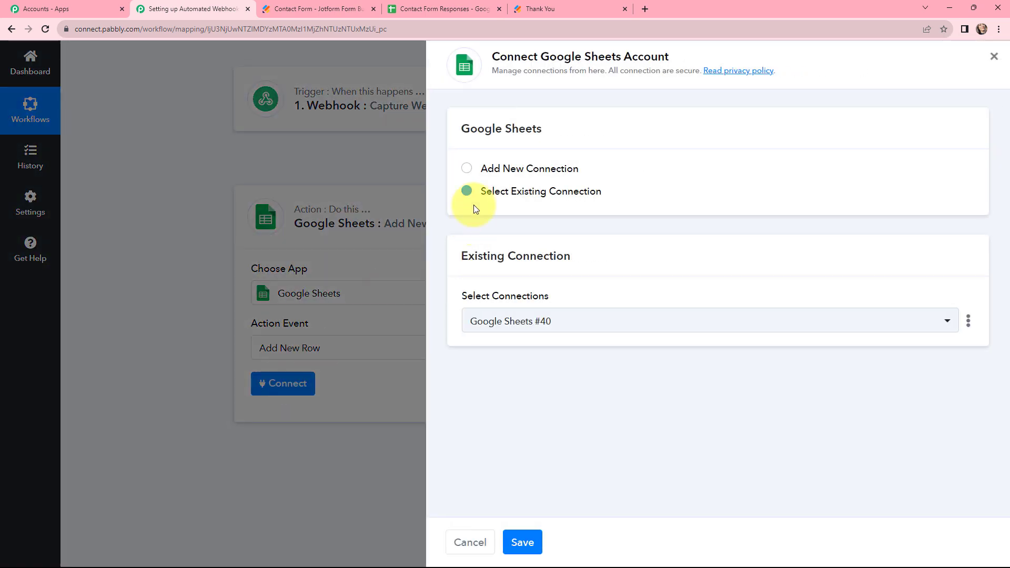
left_click(467, 169)
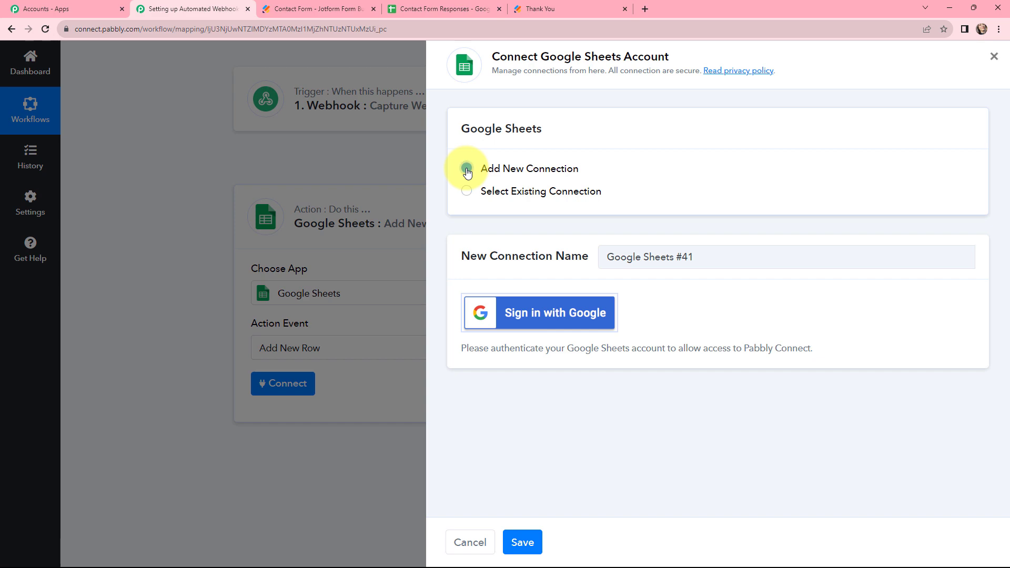
left_click(511, 313)
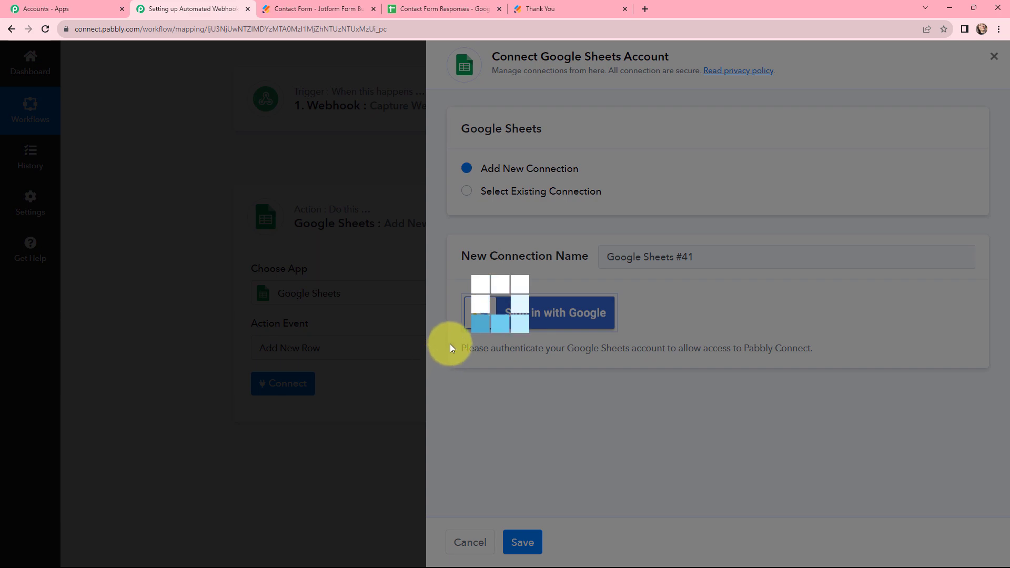
scroll(210, 289, "down", 2)
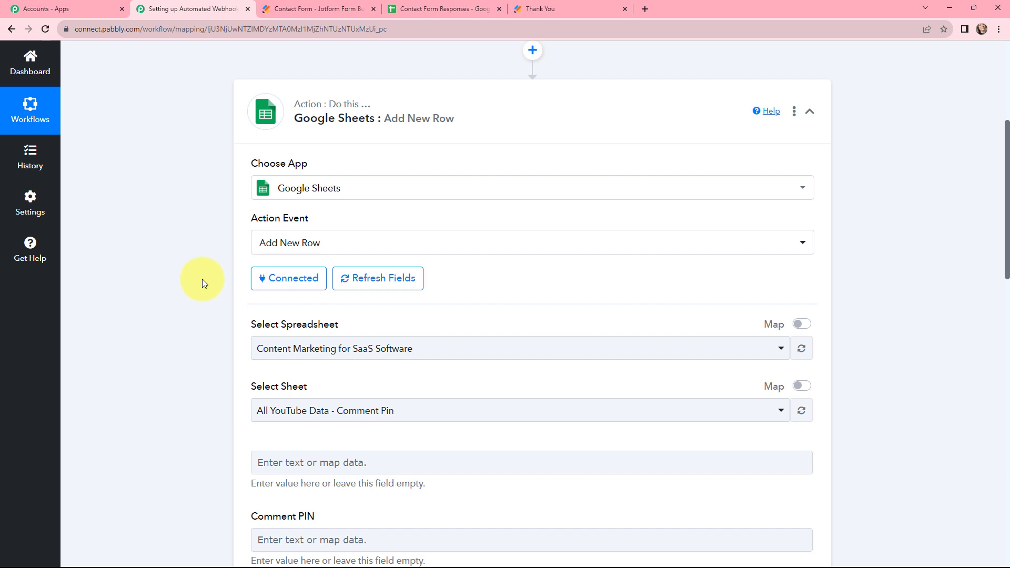
- Verify cells A2, B2 and C2 of the Contact Form Responses sheet are empty, then return to Pabbly
left_click(445, 8)
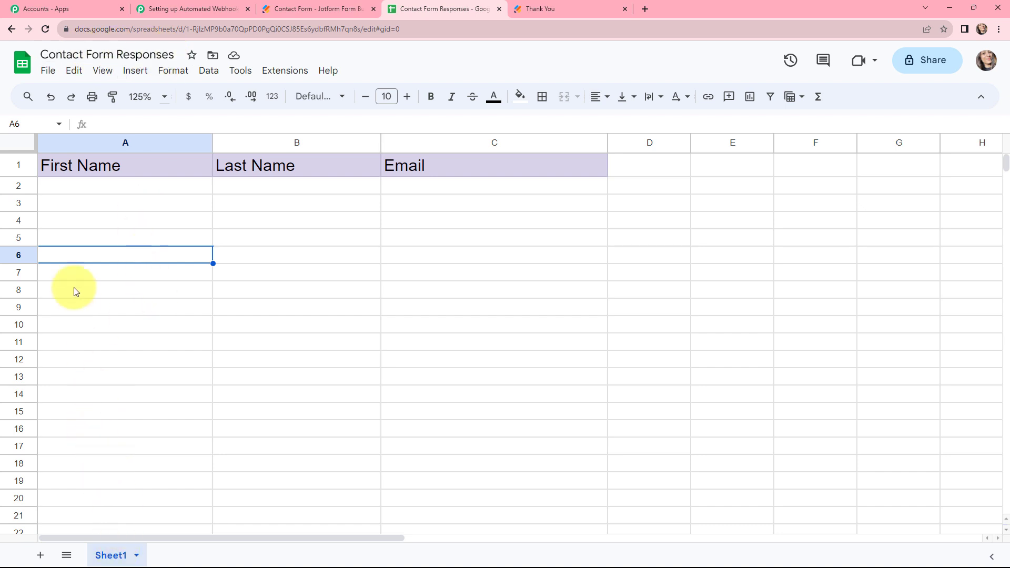
left_click(113, 187)
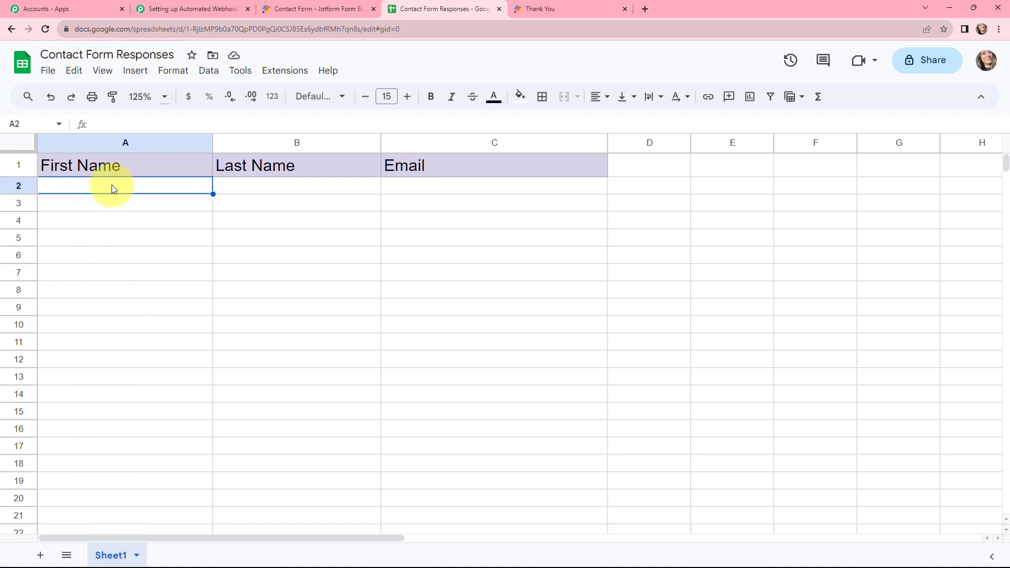
left_click(280, 187)
left_click(435, 191)
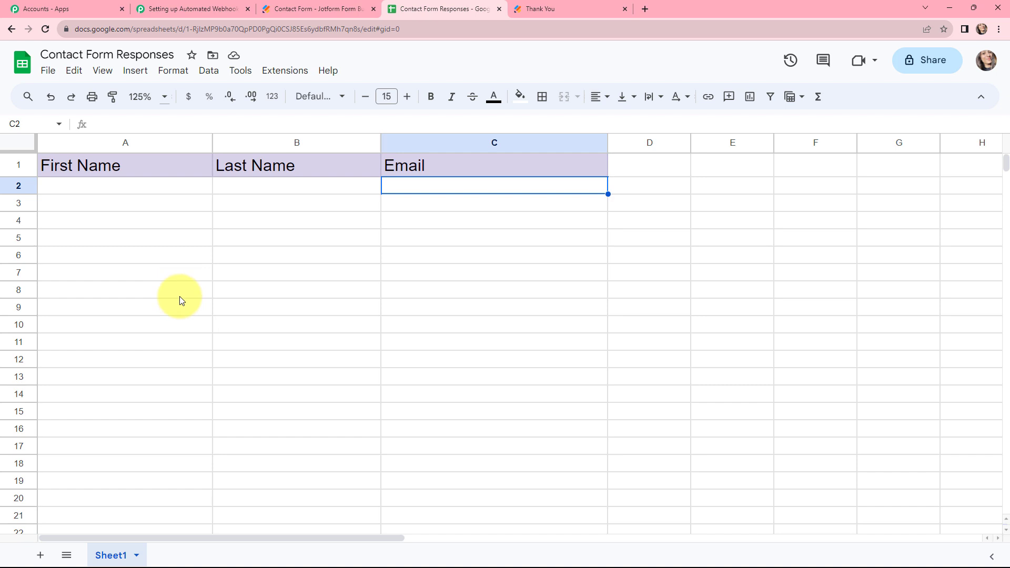
left_click(173, 9)
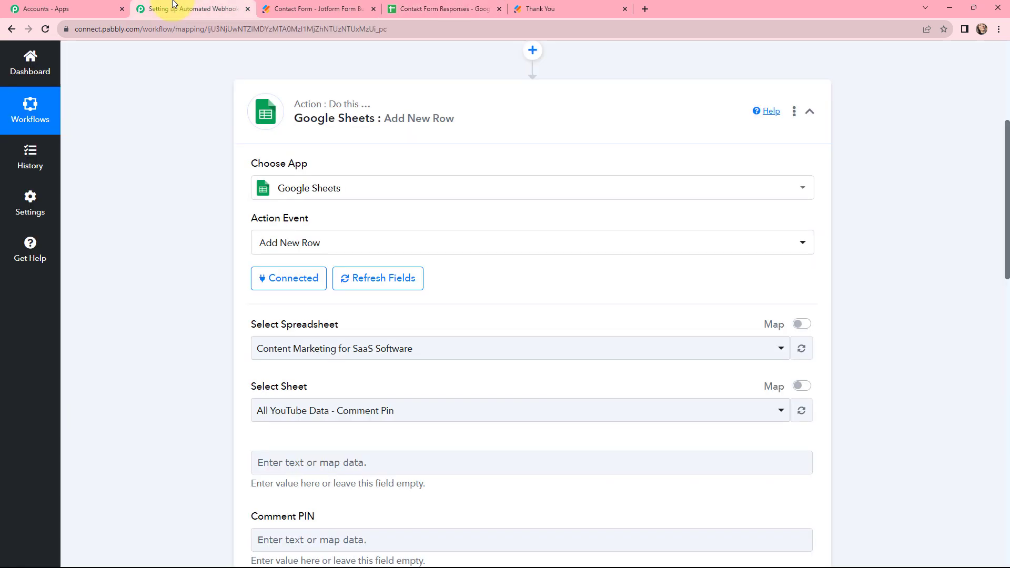
- Target the Contact Form Responses spreadsheet, Sheet1, in Add New Row and bring its column fields into view
left_click(347, 356)
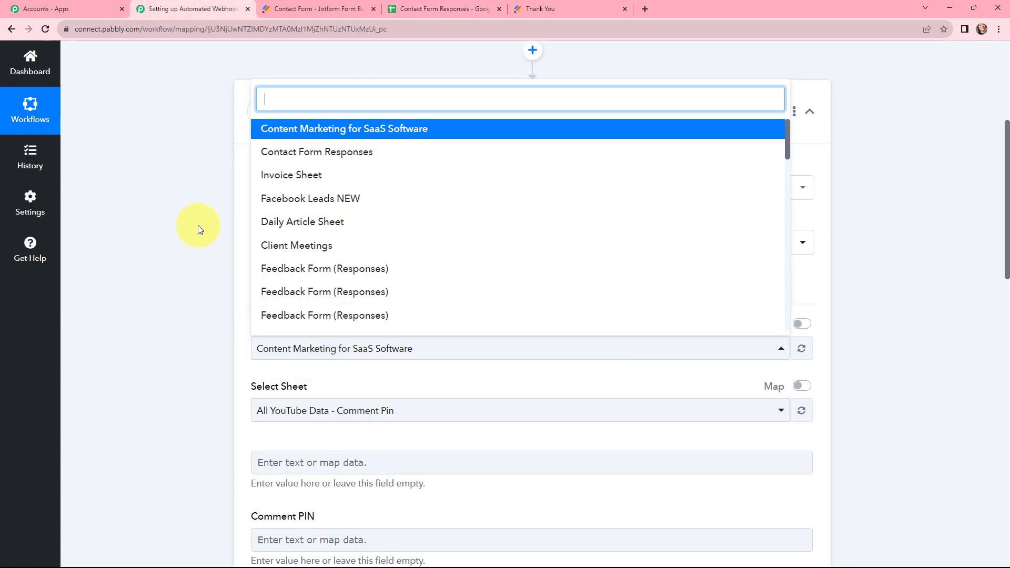
left_click(318, 155)
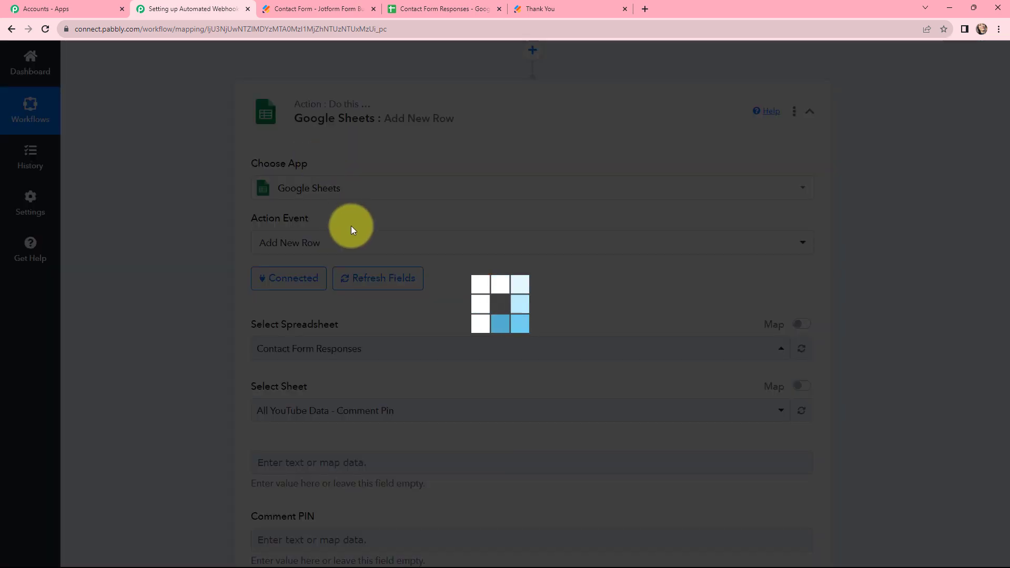
scroll(178, 294, "down", 3)
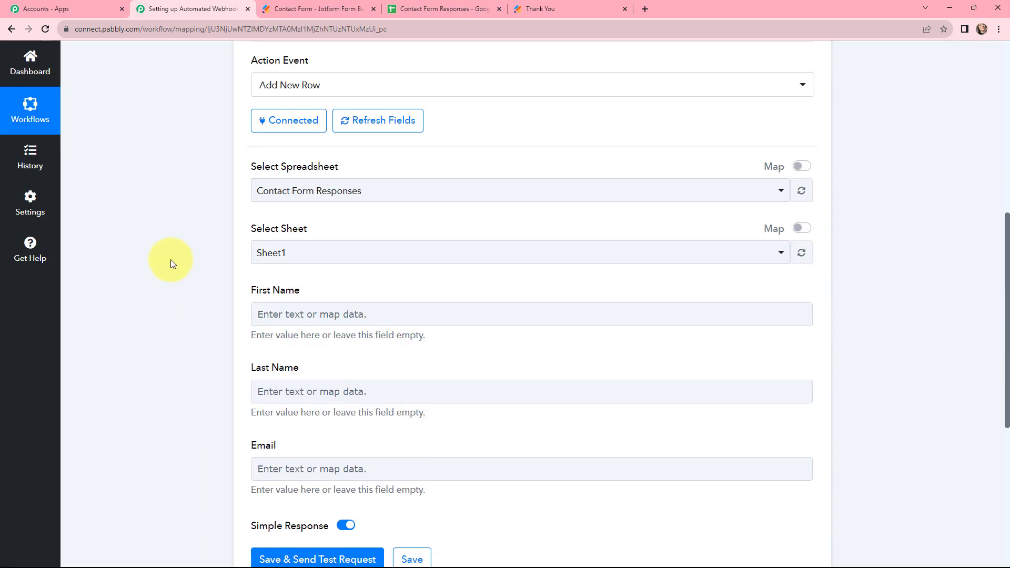
scroll(198, 254, "down", 3)
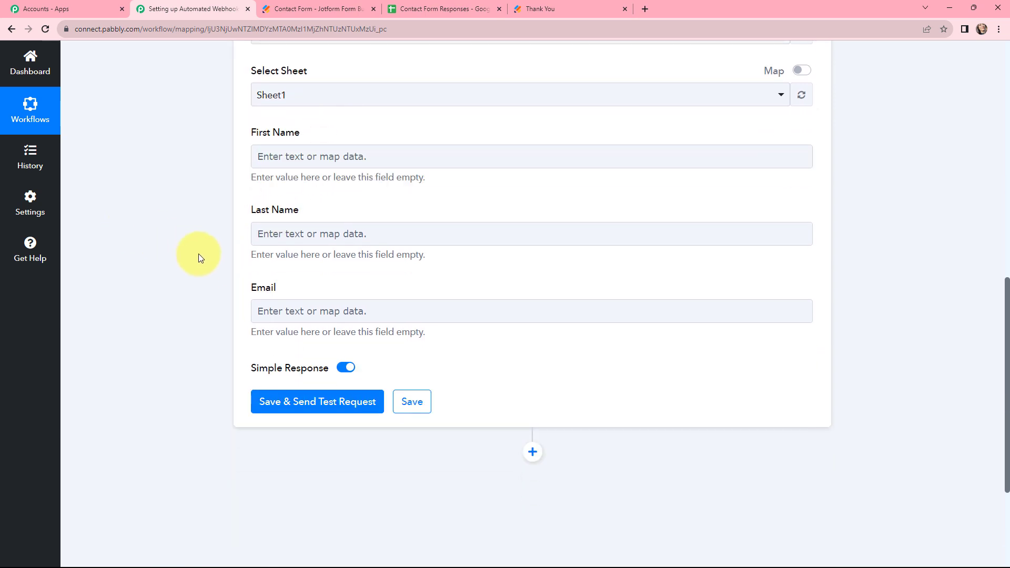
scroll(198, 253, "up", 1)
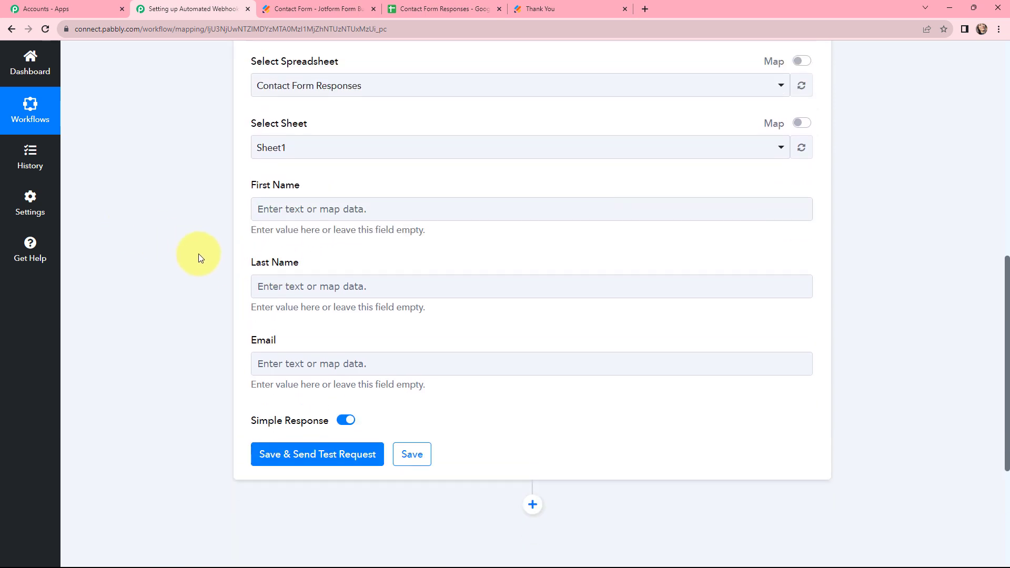
- Map the webhook's FirstName value (Dummy) into the First Name field
left_click(281, 209)
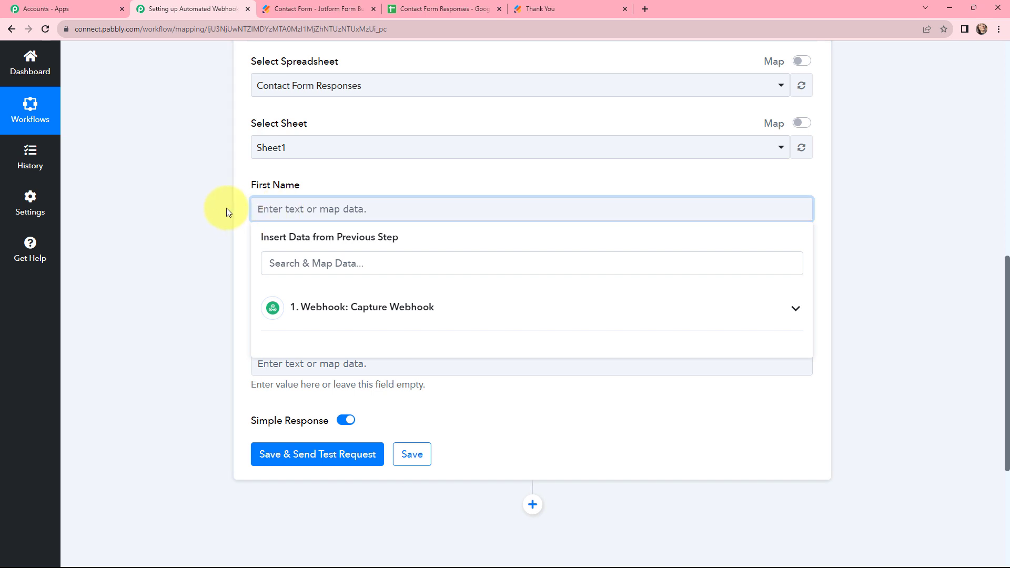
left_click(343, 314)
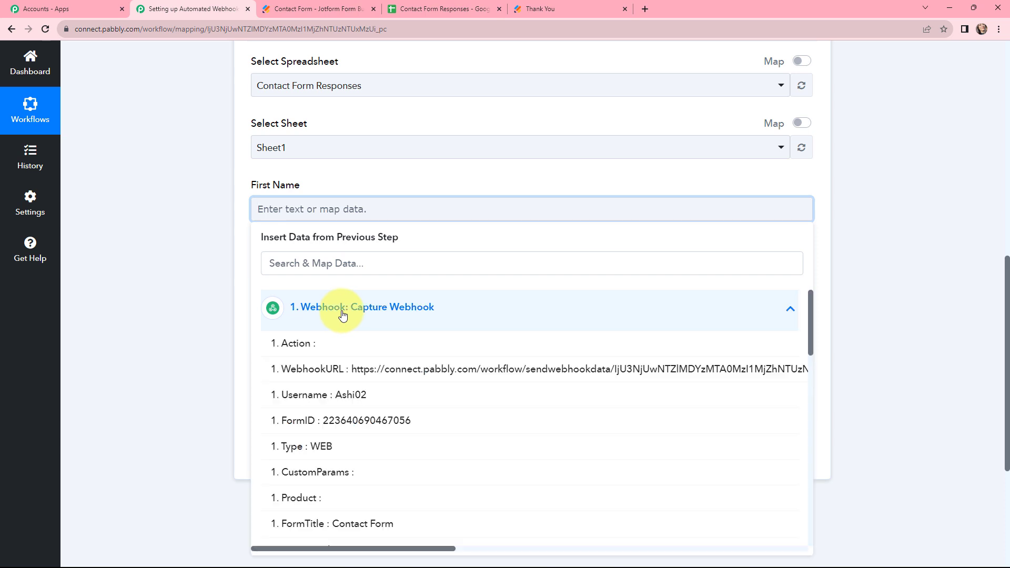
left_click(347, 267)
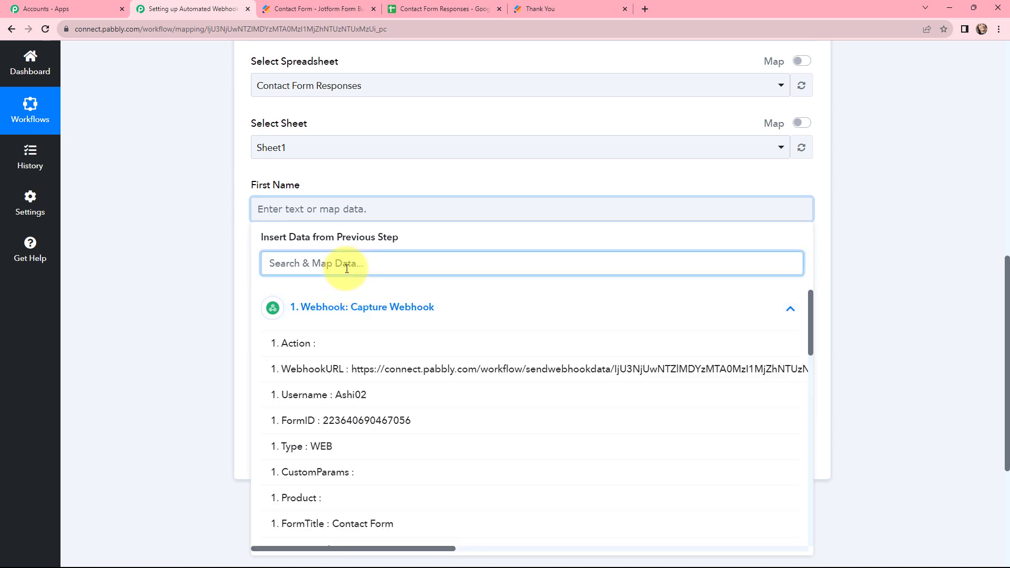
type("dumm")
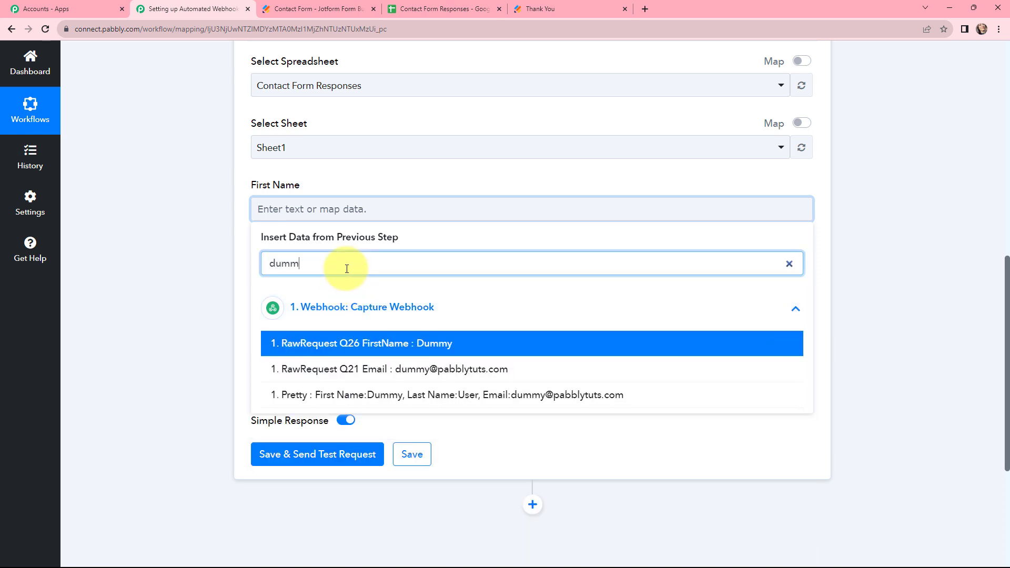
left_click(351, 339)
left_click(182, 295)
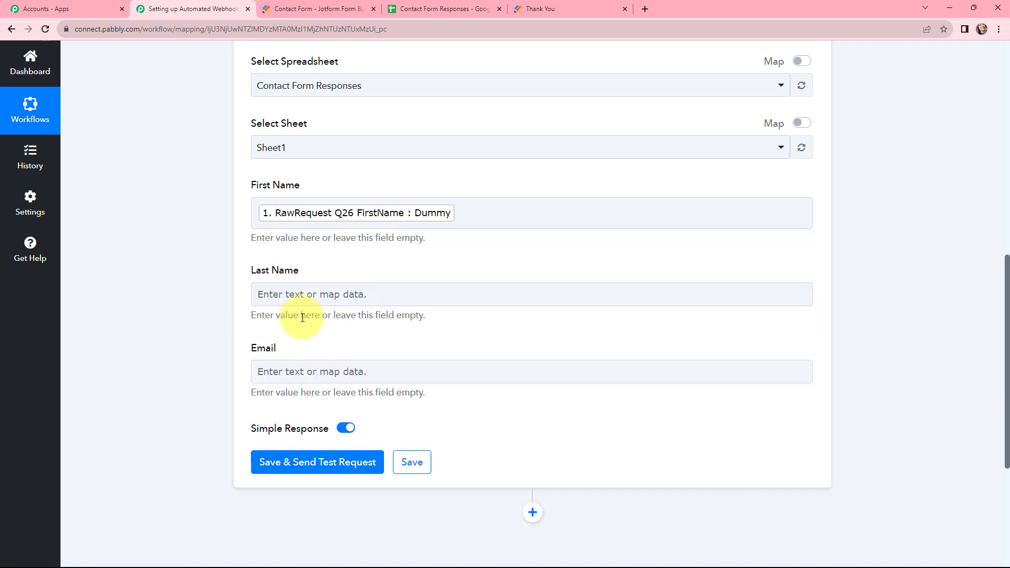
- Map the webhook's LastName value (User) into the Last Name field
left_click(284, 299)
left_click(306, 355)
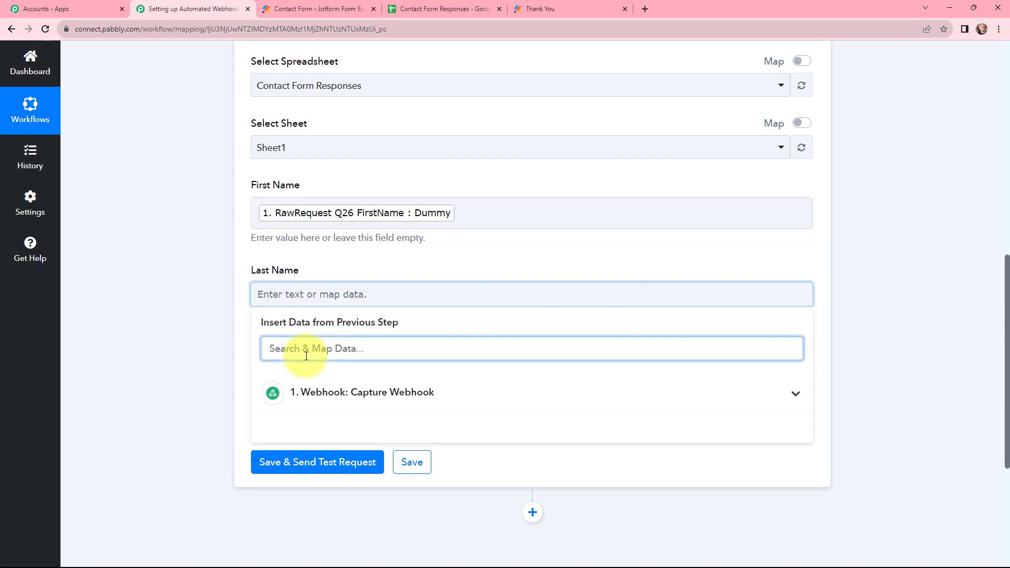
type("use")
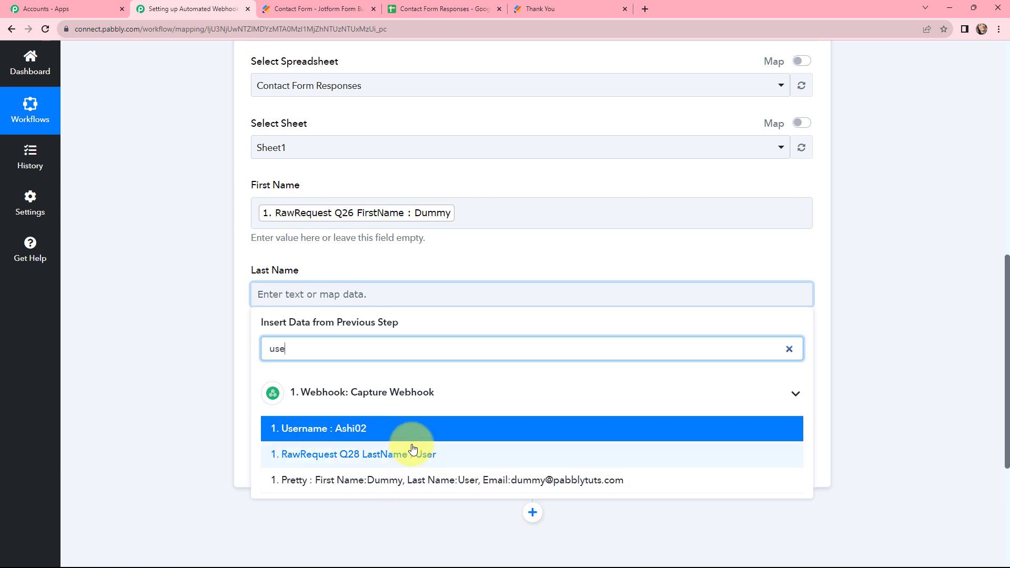
left_click(413, 448)
left_click(235, 336)
- Map the webhook's Email value into the Email field
left_click(295, 379)
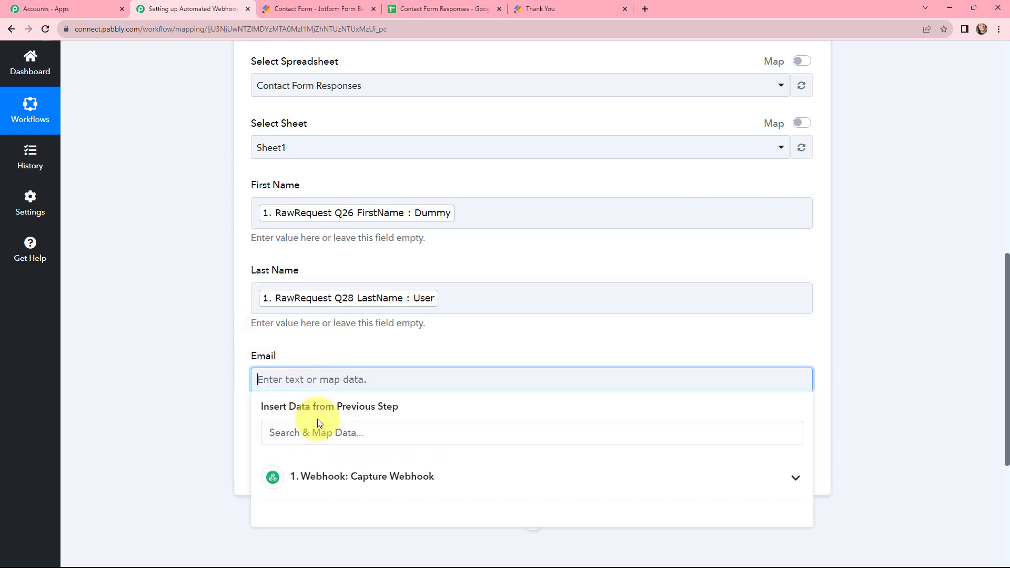
left_click(324, 439)
type("dumm")
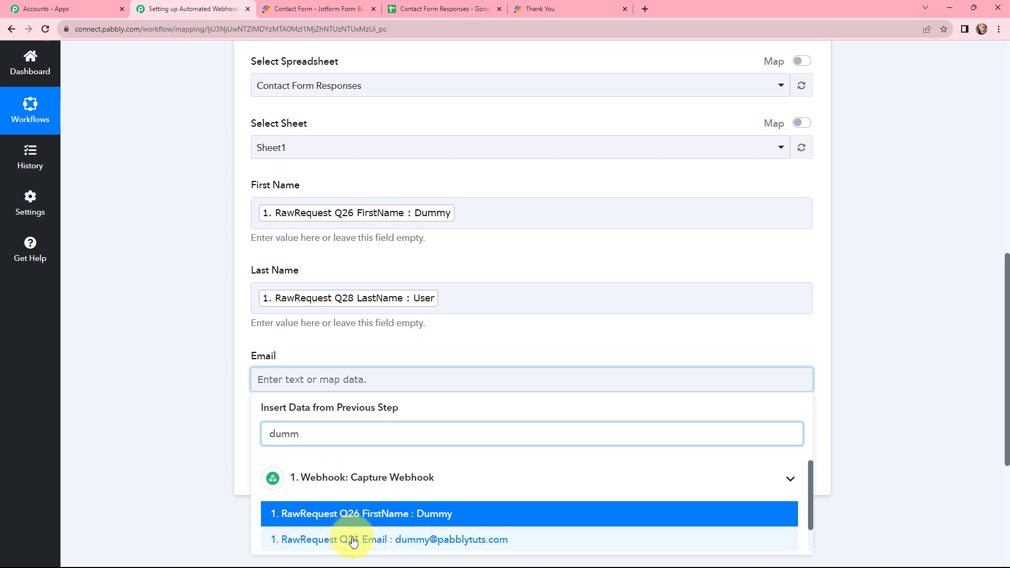
left_click(336, 539)
left_click(219, 338)
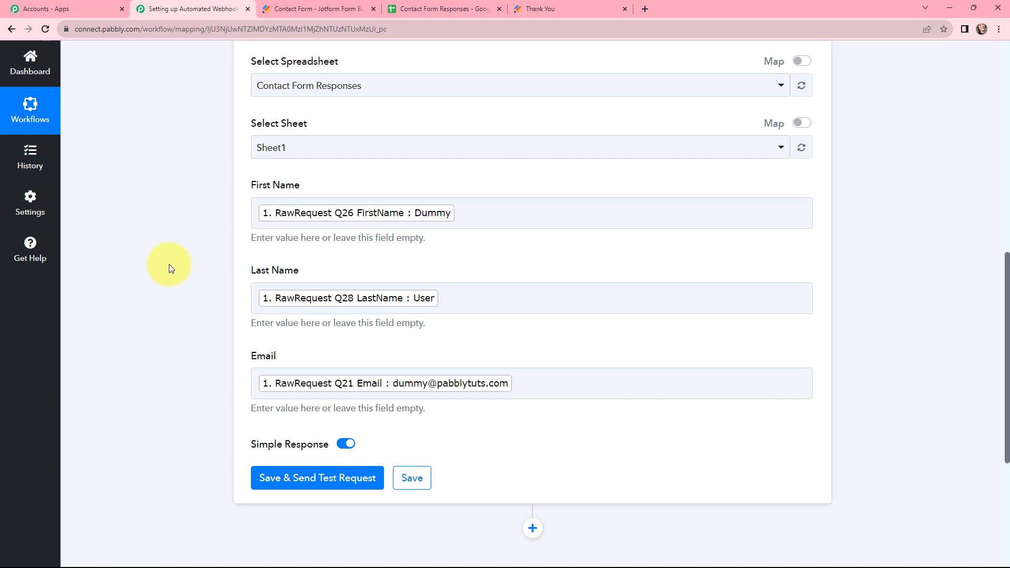
- Save the action and send a test request, then check row 2 of the Contact Form Responses sheet
scroll(175, 259, "down", 3)
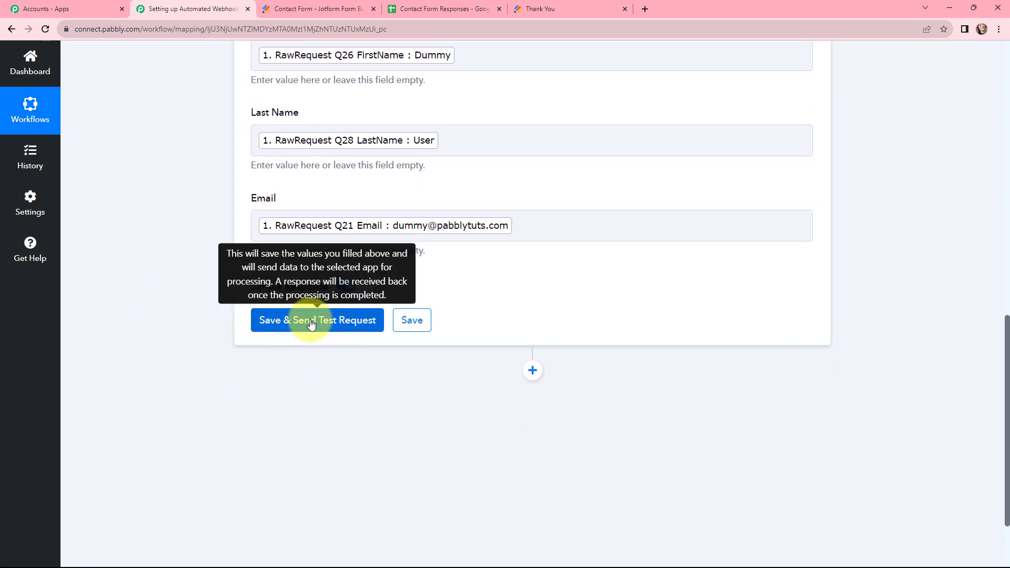
left_click(311, 320)
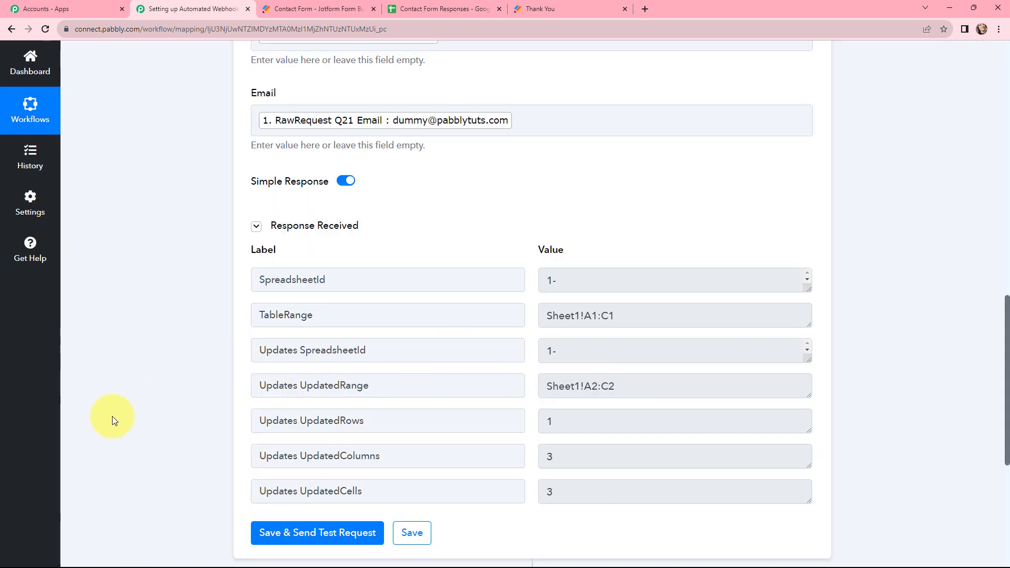
left_click(435, 9)
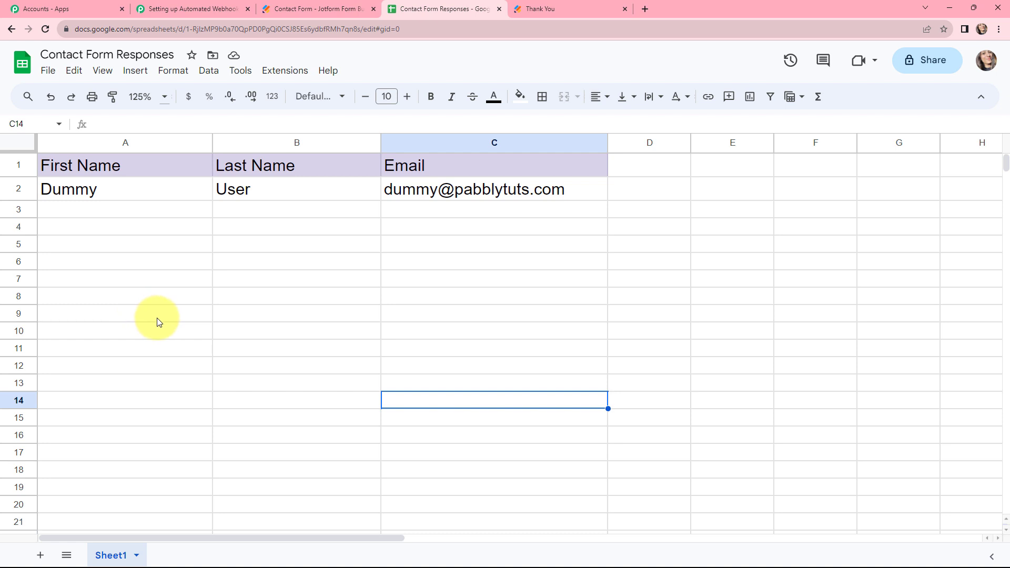
left_click(93, 188)
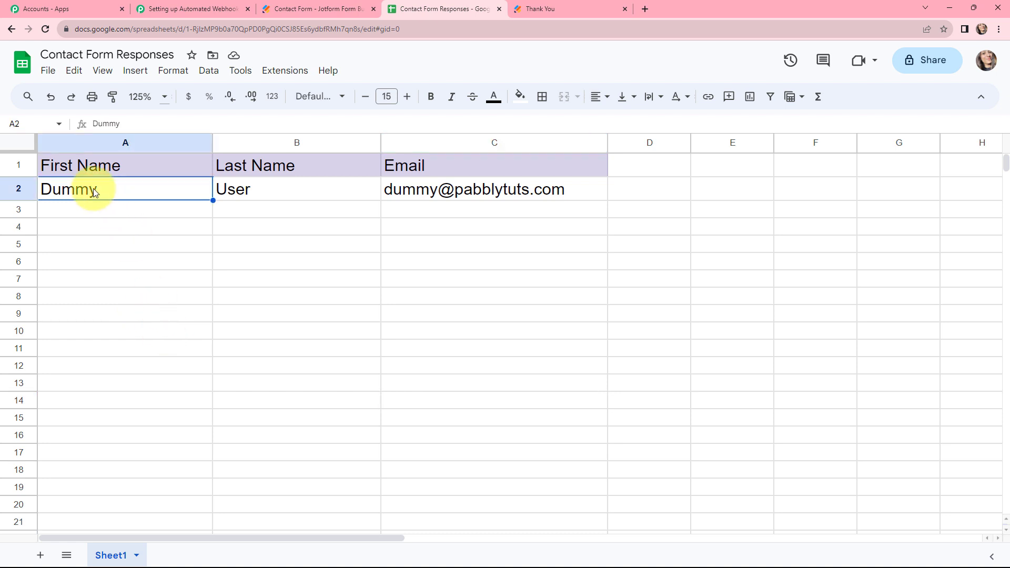
left_click(246, 189)
left_click(471, 193)
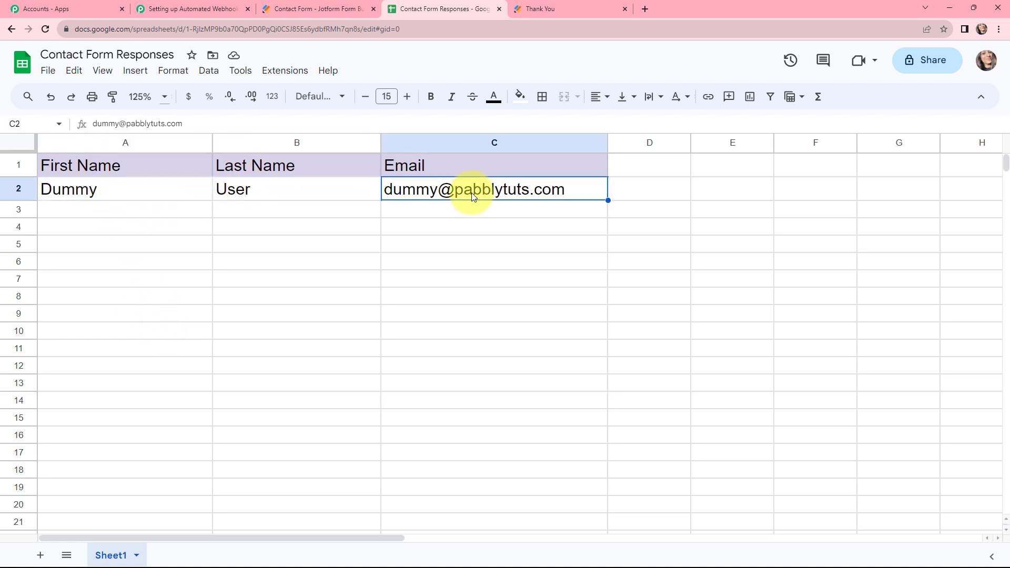
left_click(324, 282)
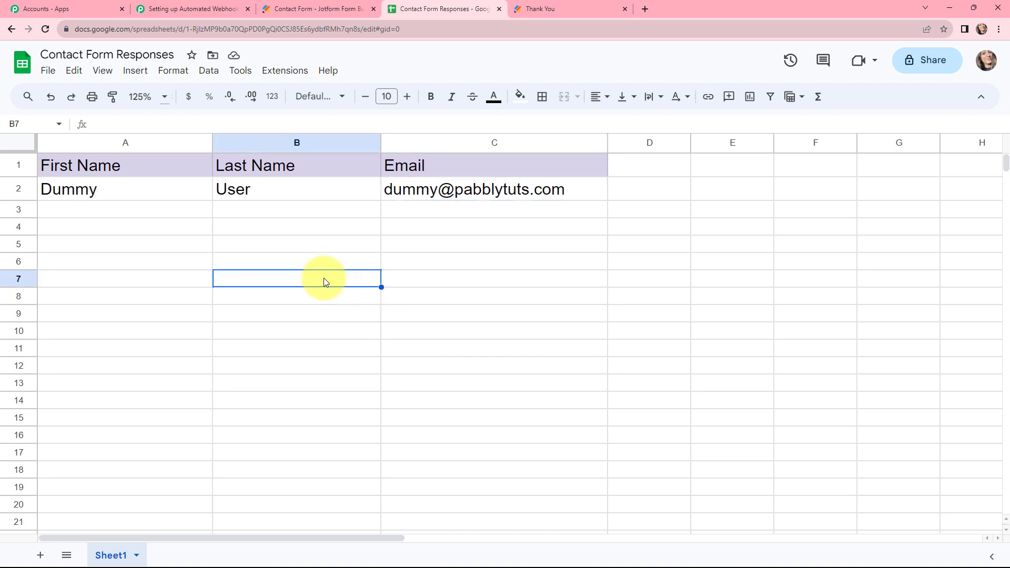